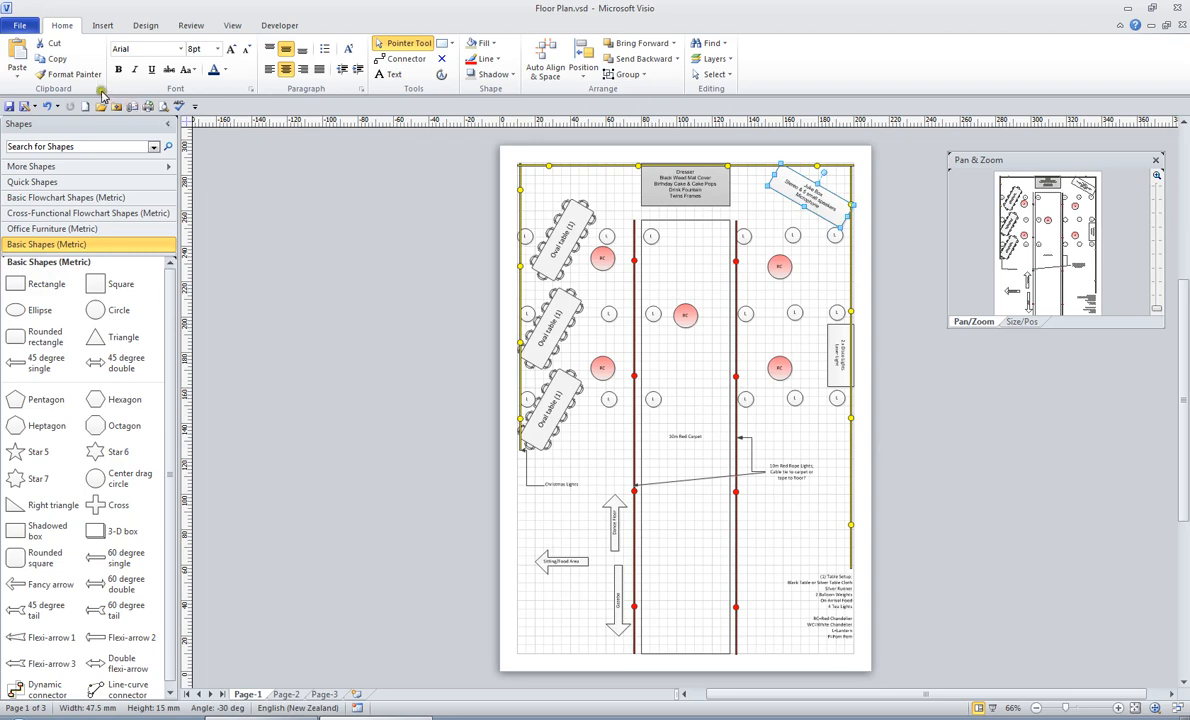
- Copy the angled Juke Box shape from Page-1 and paste it twice onto Page-3, the second copy in the middle of the page
left_click(57, 60)
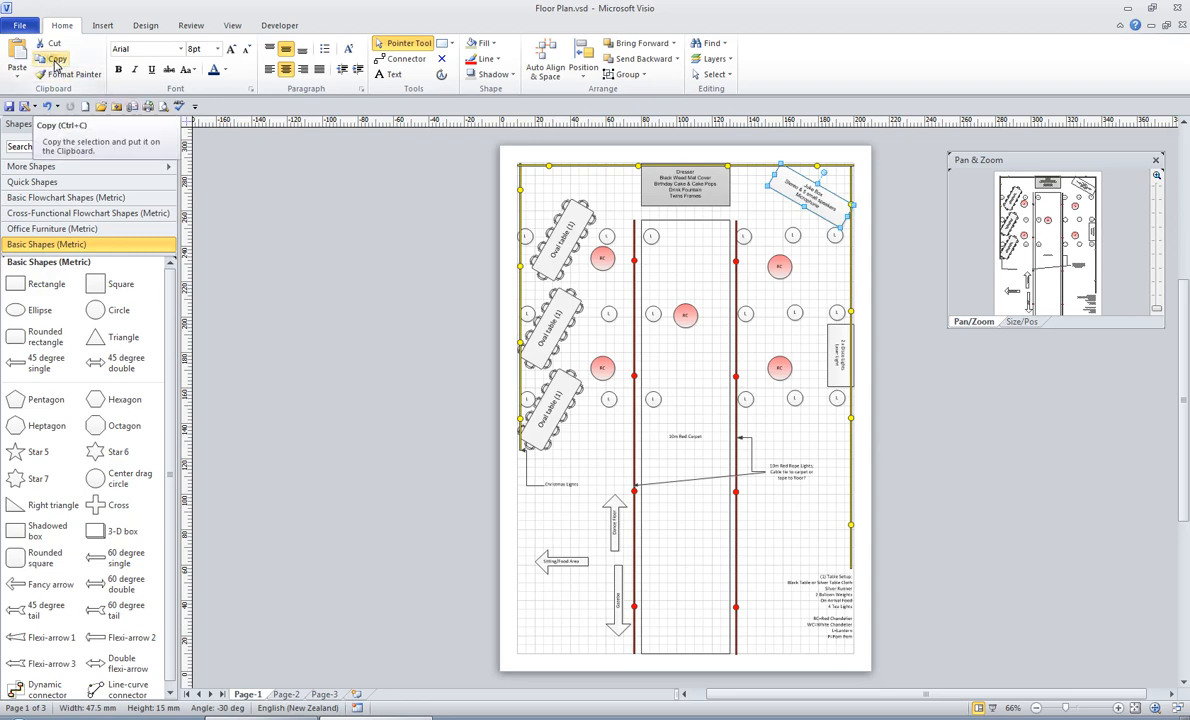
left_click(56, 61)
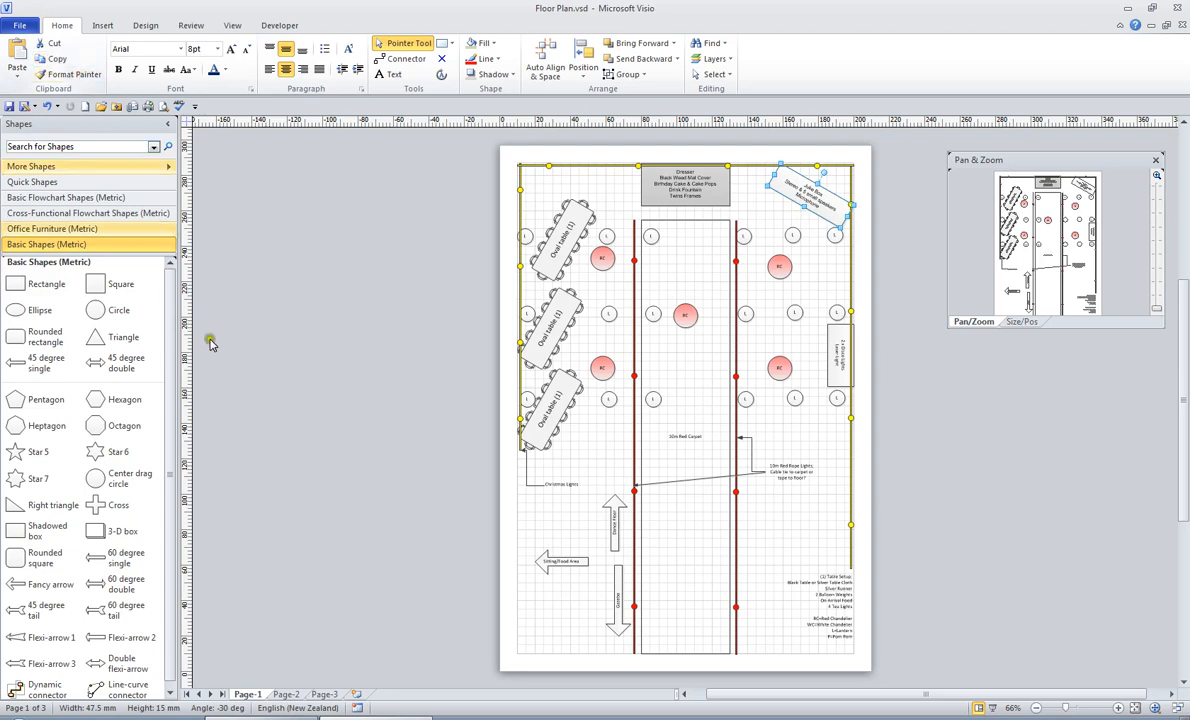
left_click(325, 694)
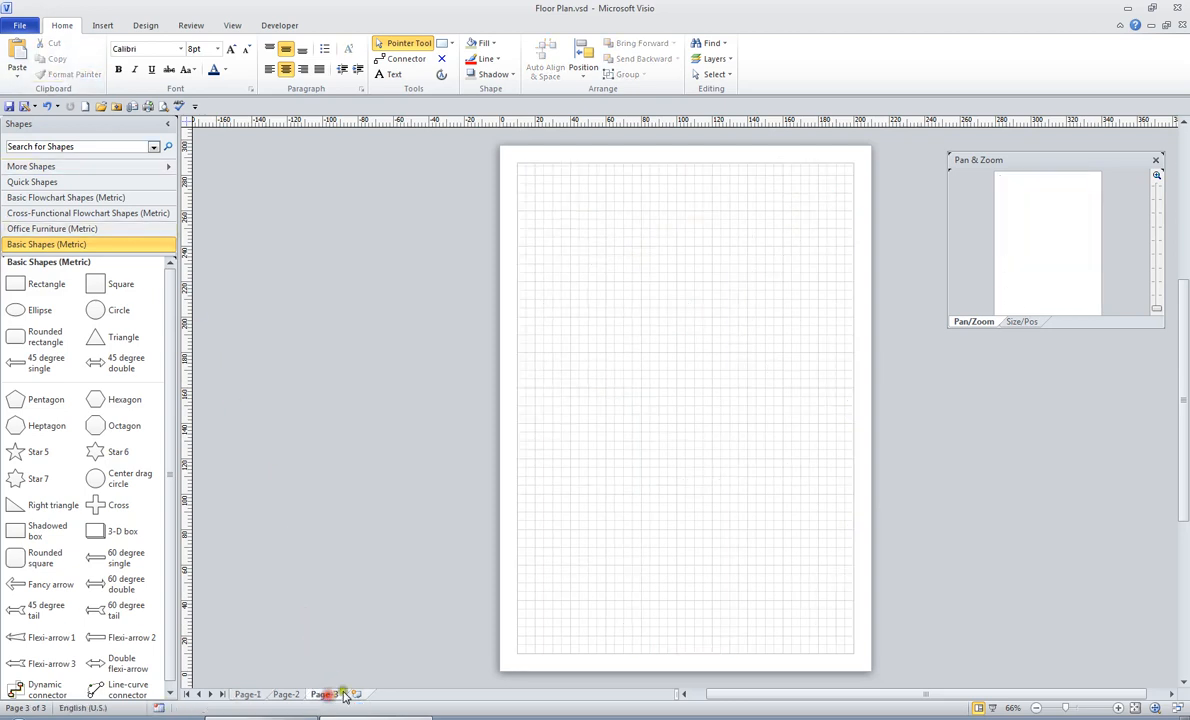
left_click(15, 52)
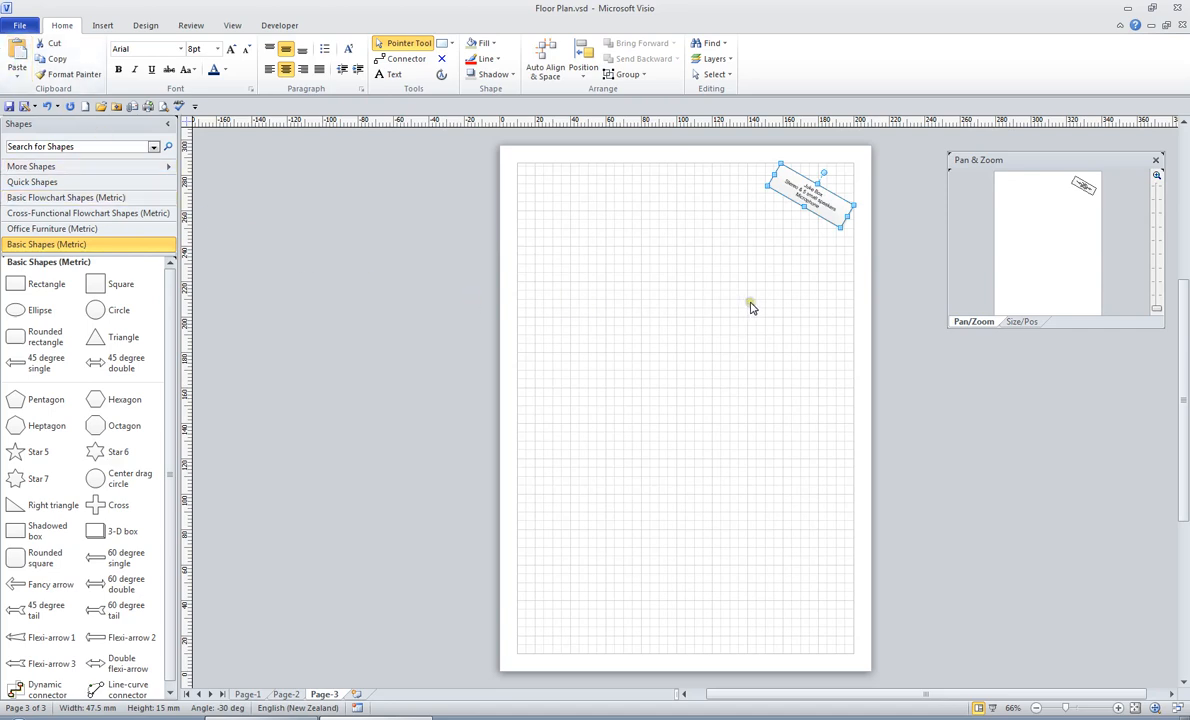
right_click(677, 402)
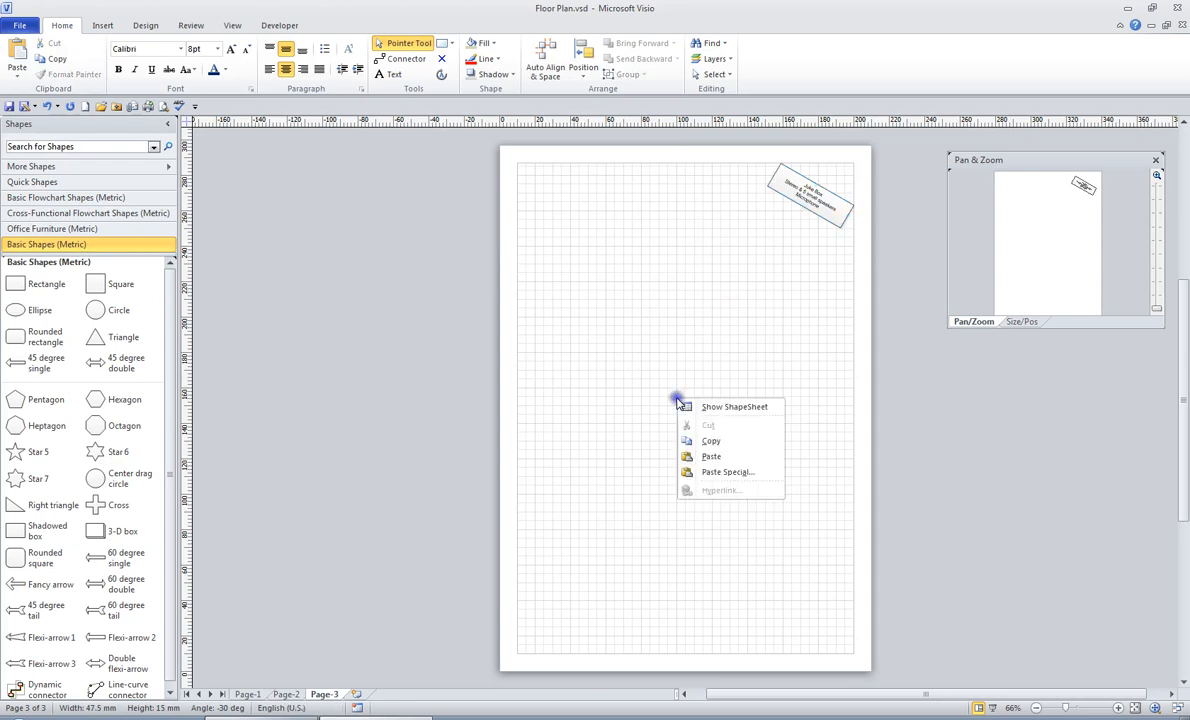
left_click(713, 456)
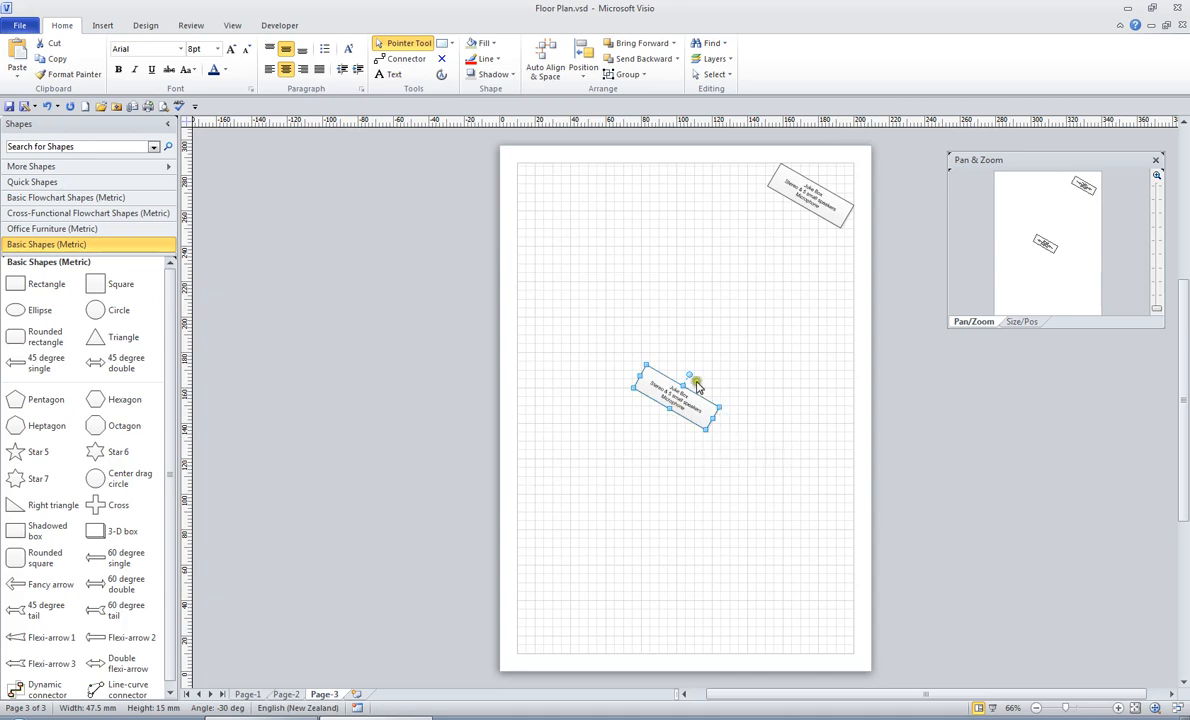
- Rotate both Juke Box copies to 0 degrees and move the upper-corner copy directly above the one in the middle of the page
left_click_drag(688, 374, 678, 369)
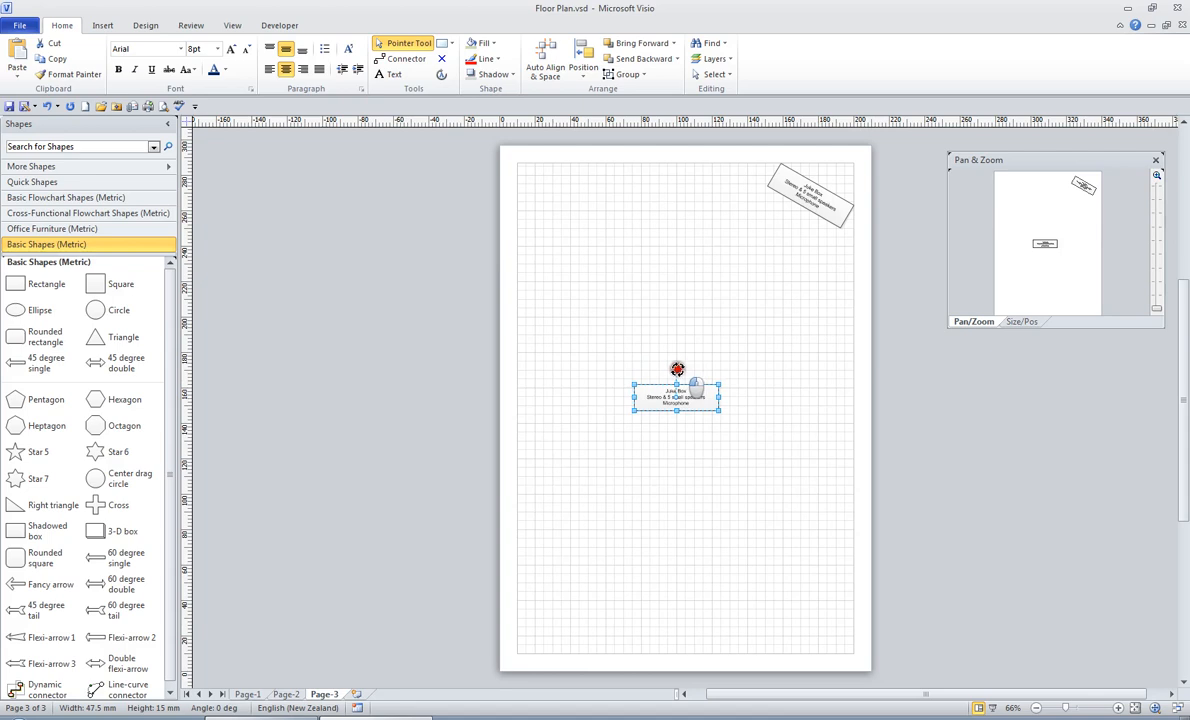
left_click_drag(812, 194, 677, 267)
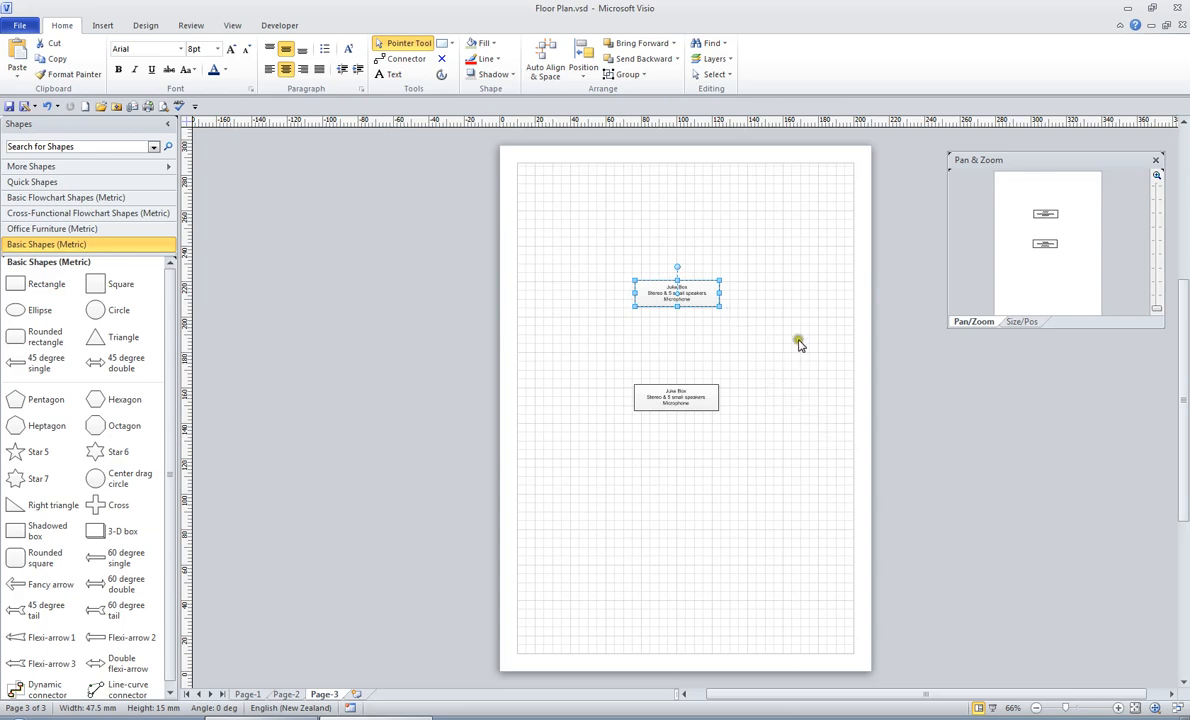
left_click(705, 299, "ctrl+shift")
left_click(705, 300, "ctrl+shift")
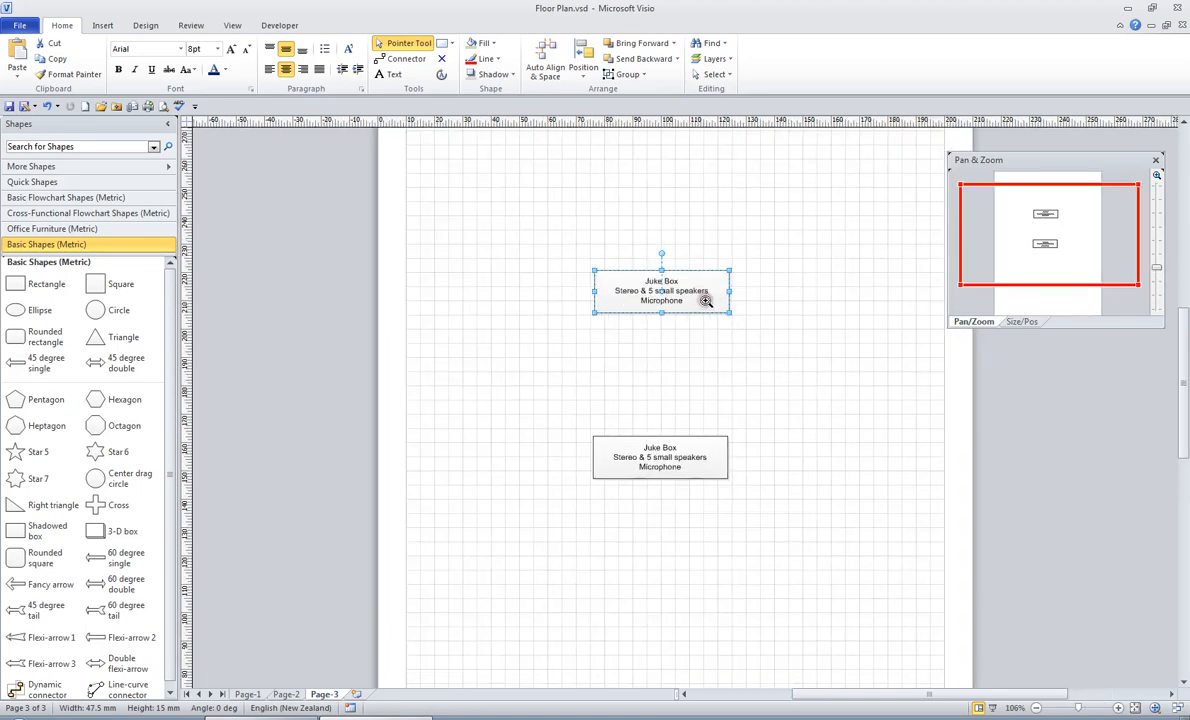
left_click(705, 300, "ctrl+shift")
left_click(705, 300, "ctrl+shift")
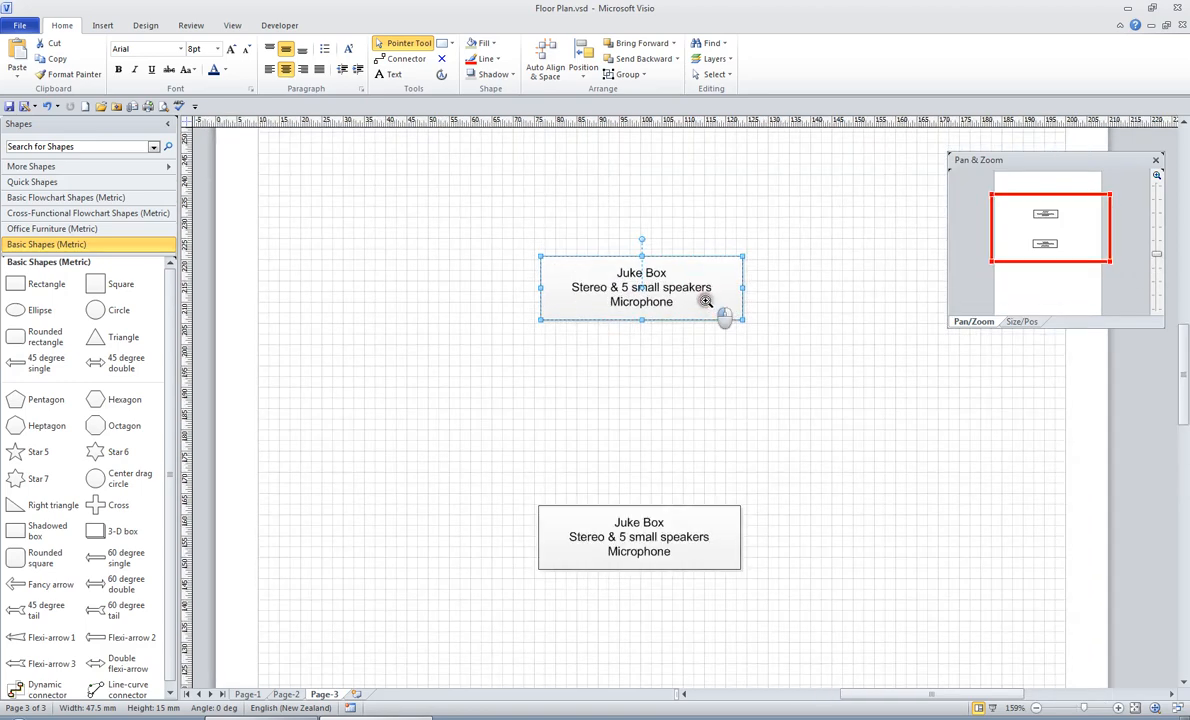
left_click(705, 300, "ctrl+shift")
left_click(705, 300, "ctrl+shift")
left_click(705, 300, "ctrl+shift")
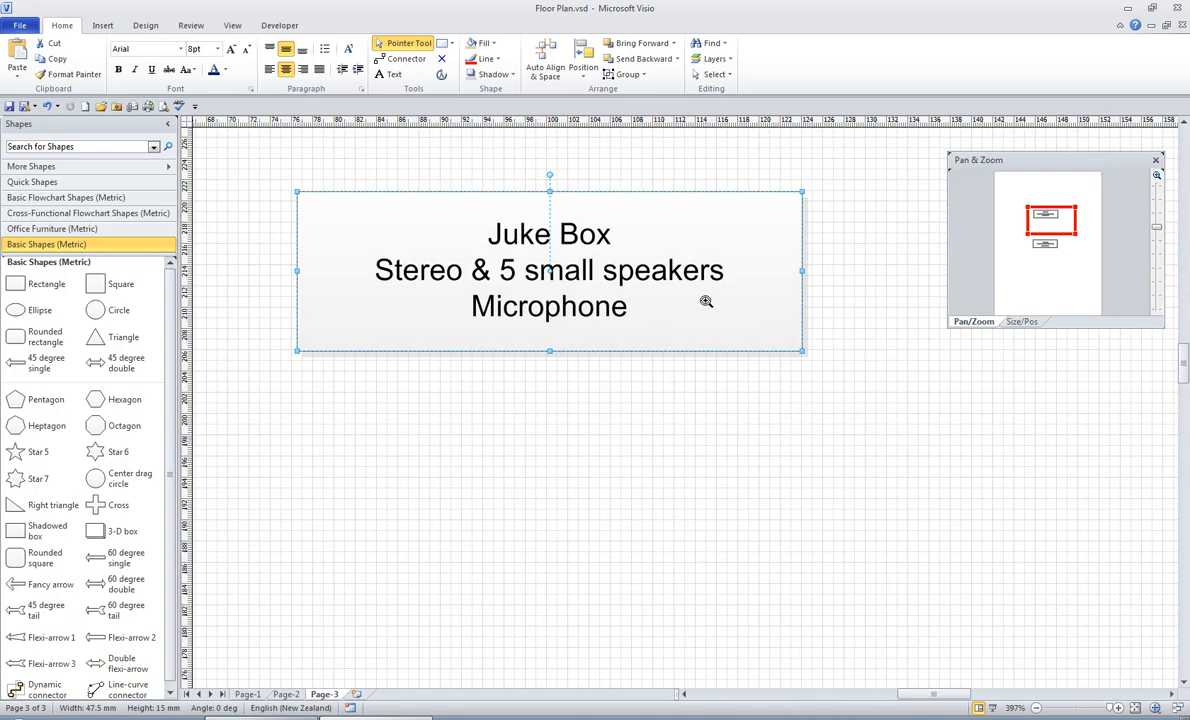
right_click(705, 300, "ctrl+shift")
right_click(705, 300, "ctrl+shift")
right_click(705, 300, "ctrl+shift")
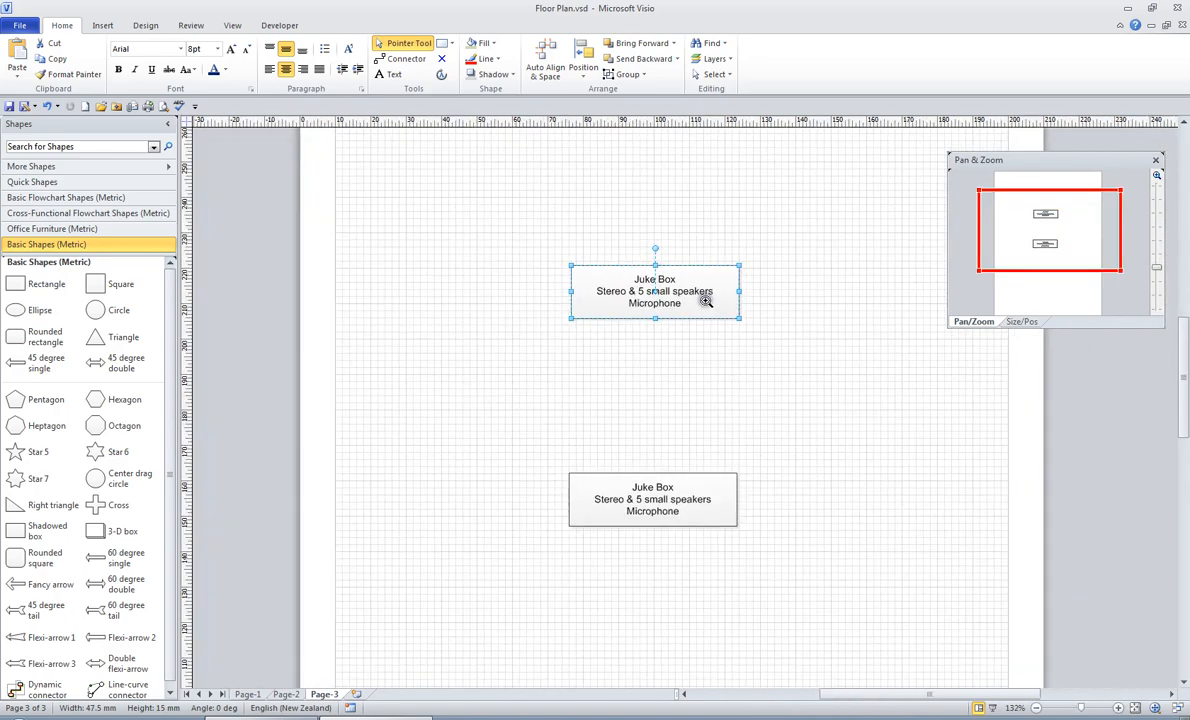
right_click(705, 300, "ctrl+shift")
right_click(705, 300, "ctrl+shift")
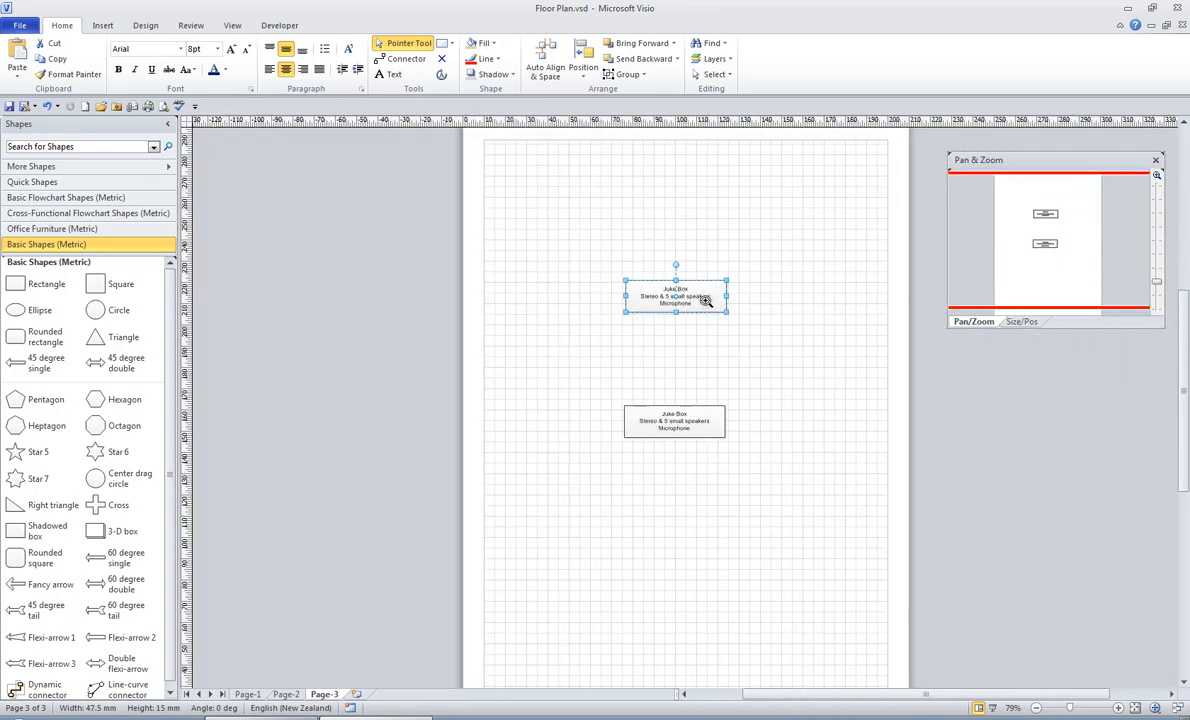
- Select all three lines of text in the upper Juke Box shape and set their font to Batang
left_click(705, 300, "ctrl+shift")
left_click(705, 300, "ctrl+shift")
left_click(705, 300, "ctrl+shift")
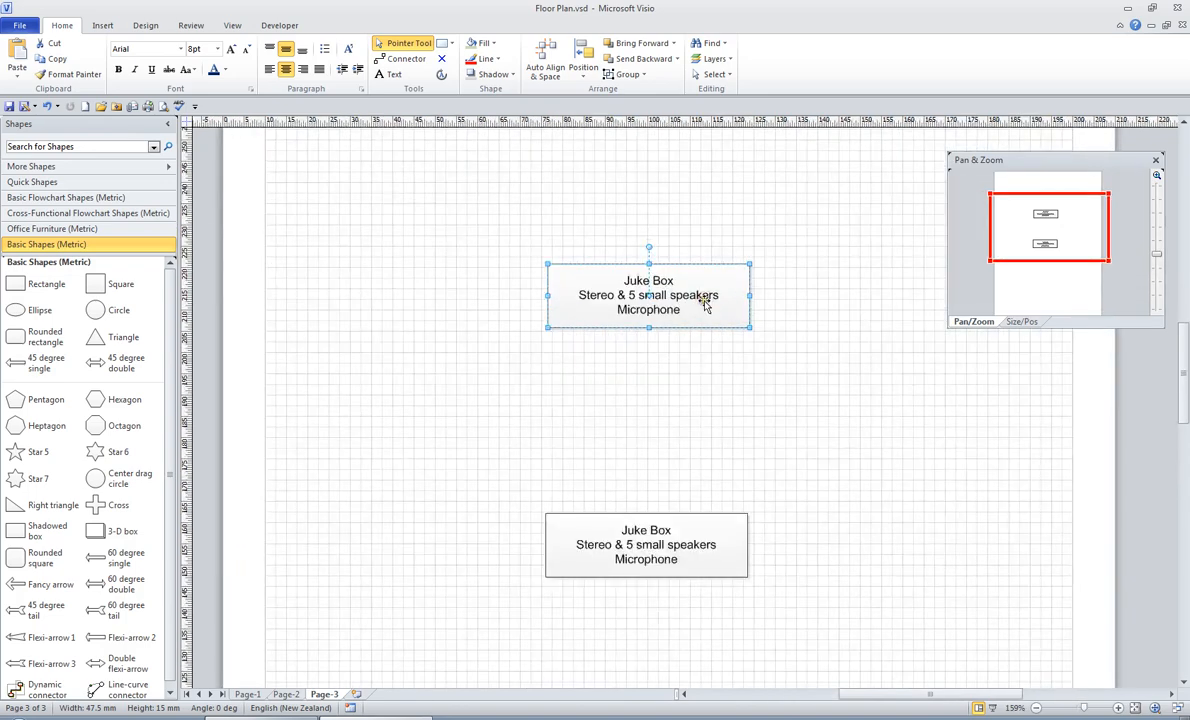
left_click(684, 305, "shift")
left_click(669, 310)
left_click(669, 311)
double_click(668, 310)
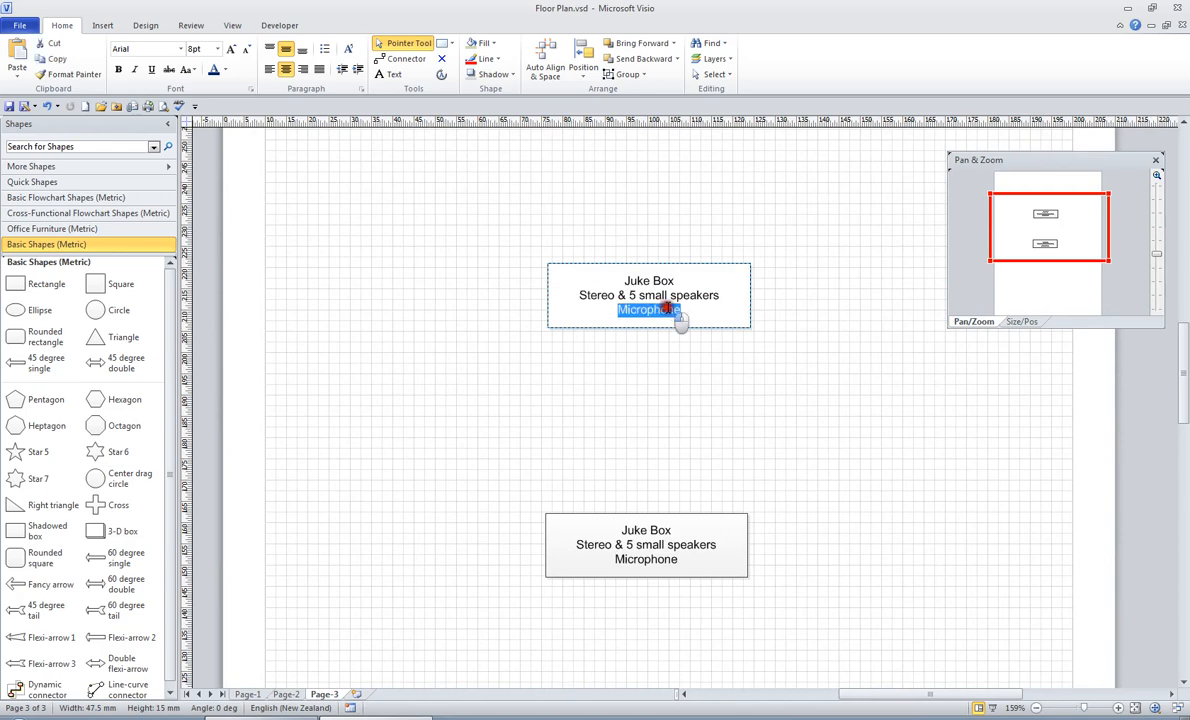
left_click_drag(618, 279, 728, 317)
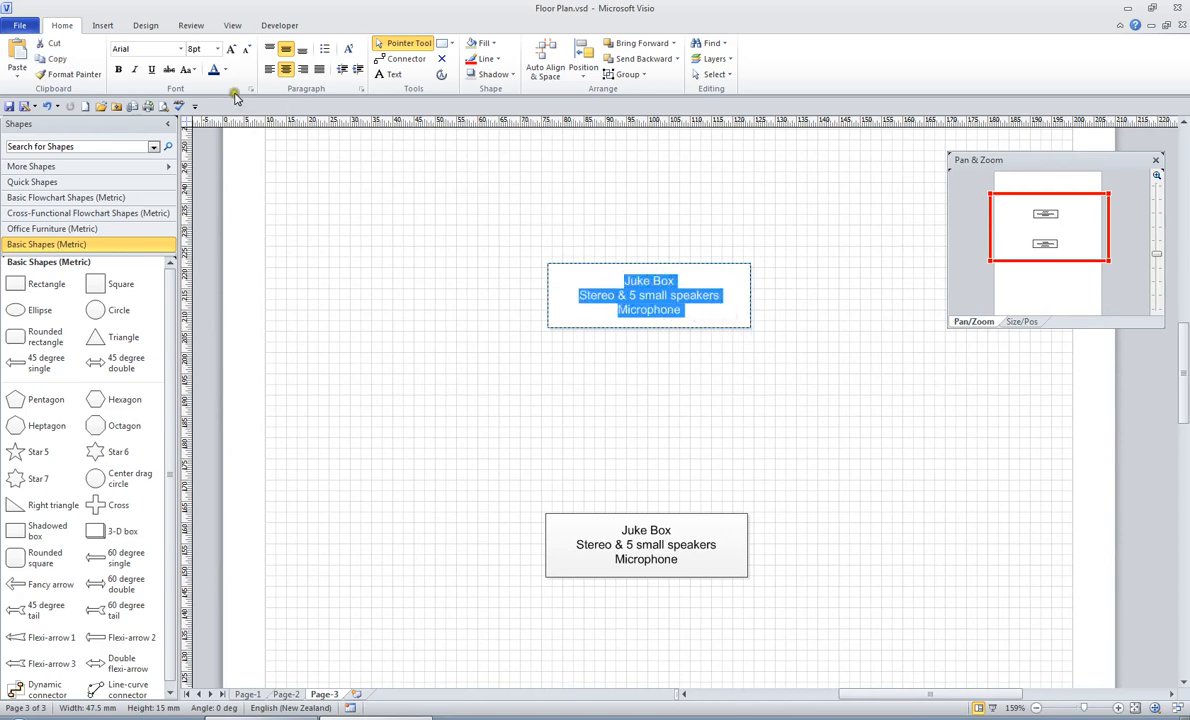
left_click(181, 49)
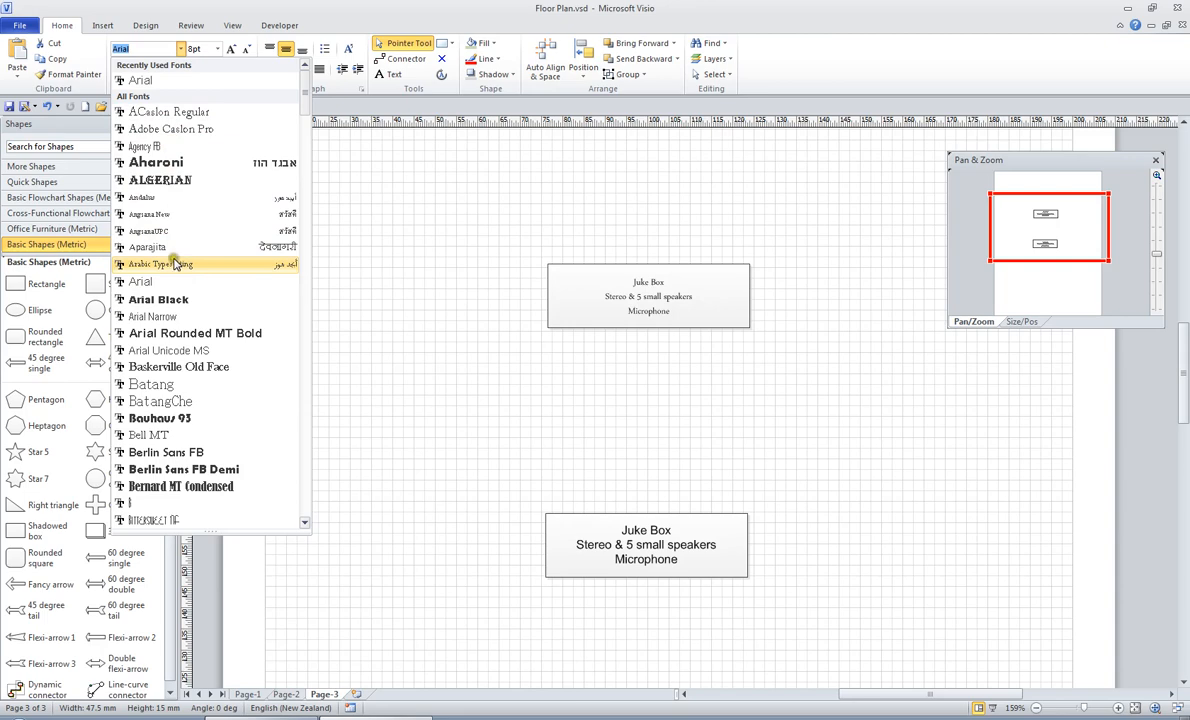
left_click(185, 390)
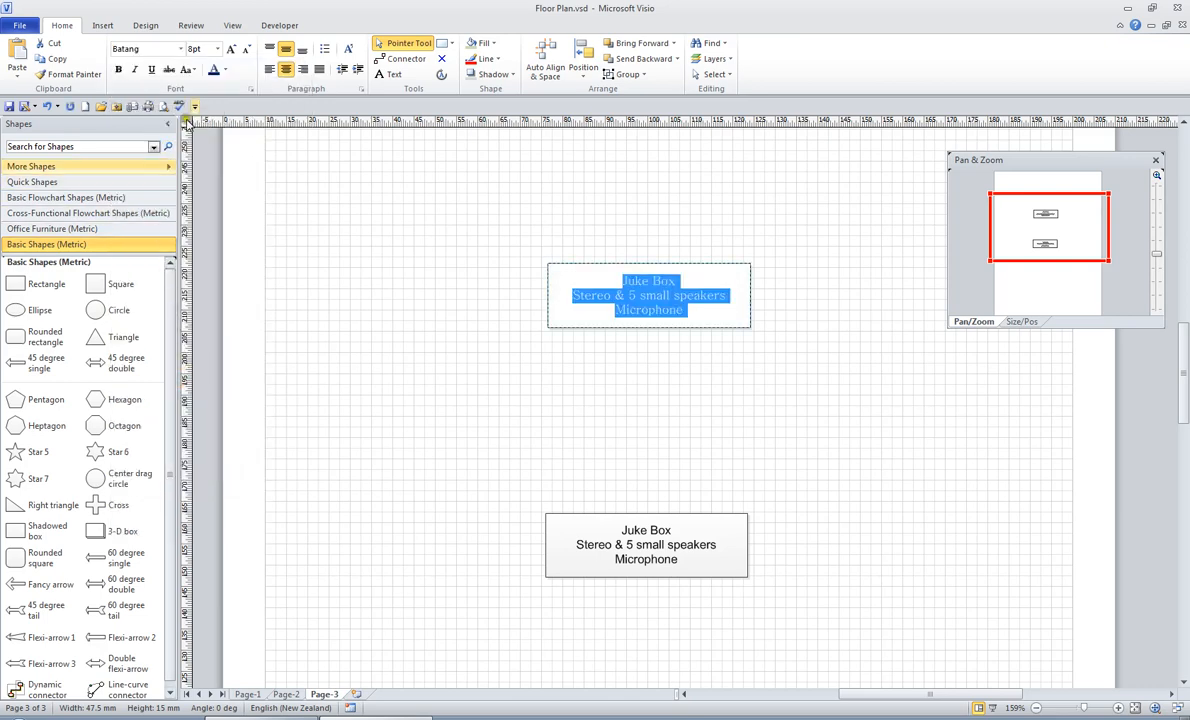
- Set the upper Juke Box shape's text size to 10 pt and enlarge it in increments to 24 pt
left_click(218, 50)
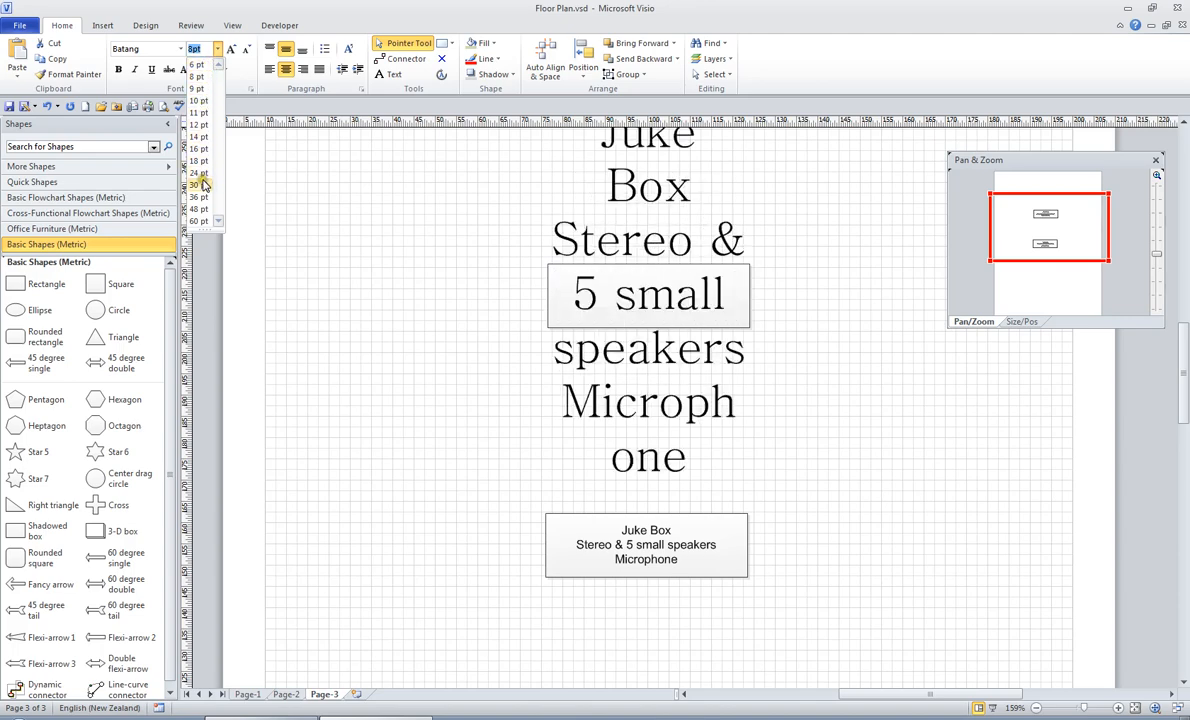
left_click(198, 101)
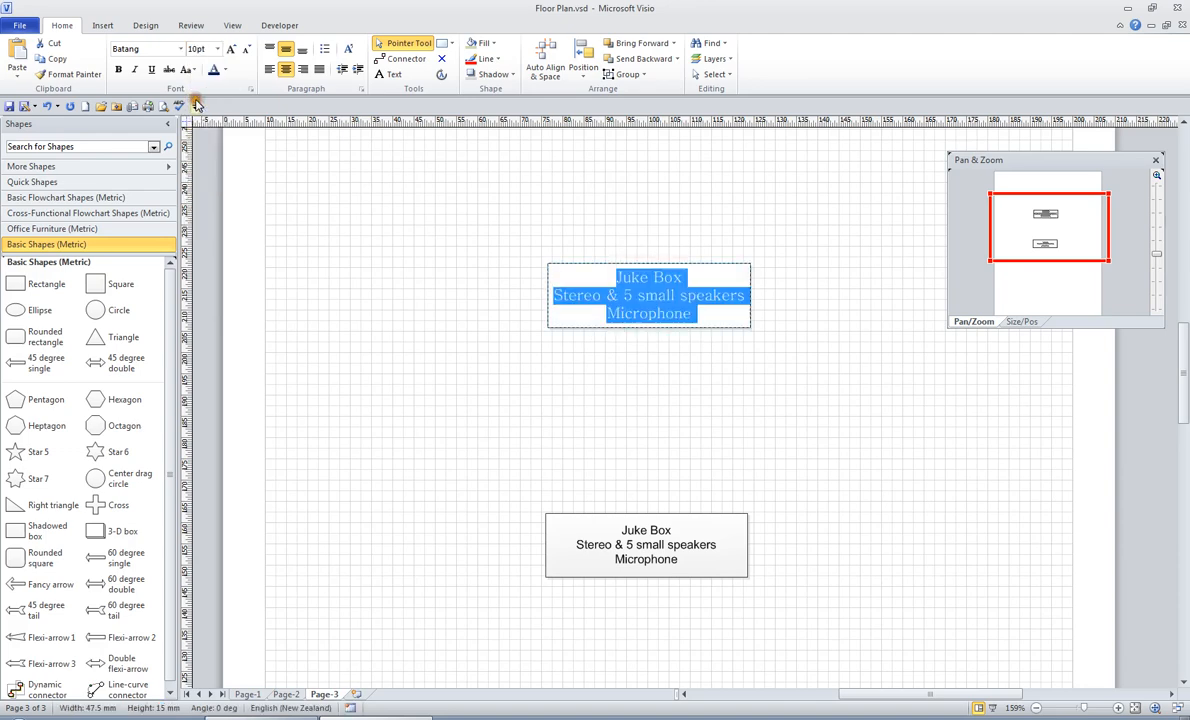
left_click(231, 50)
left_click(231, 50)
left_click(231, 50)
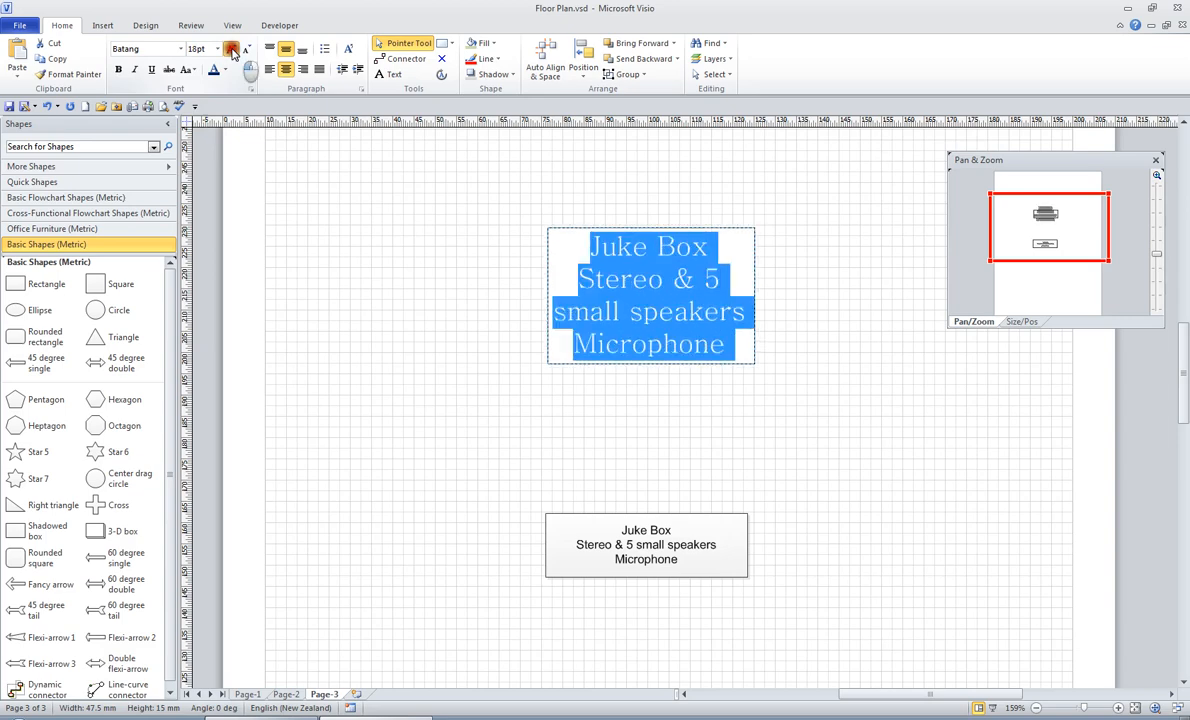
left_click(231, 50)
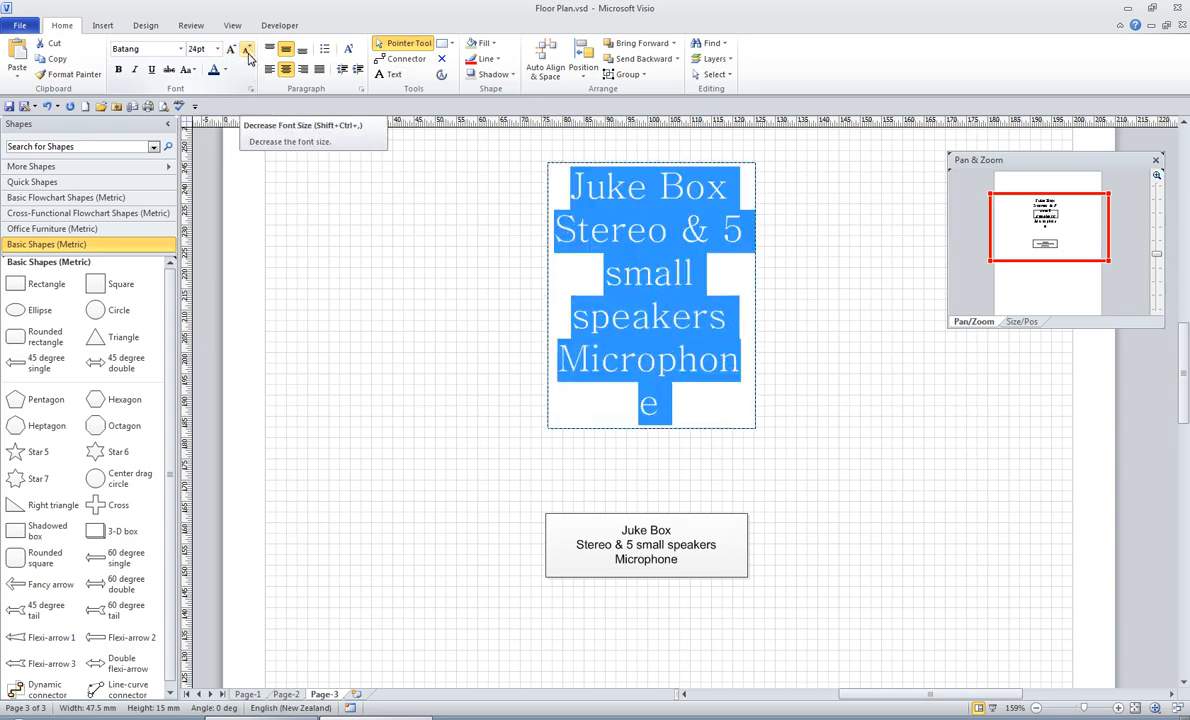
- Reduce the upper Juke Box shape's text size in increments to 9 pt
left_click(248, 57)
left_click(248, 57)
left_click(248, 57)
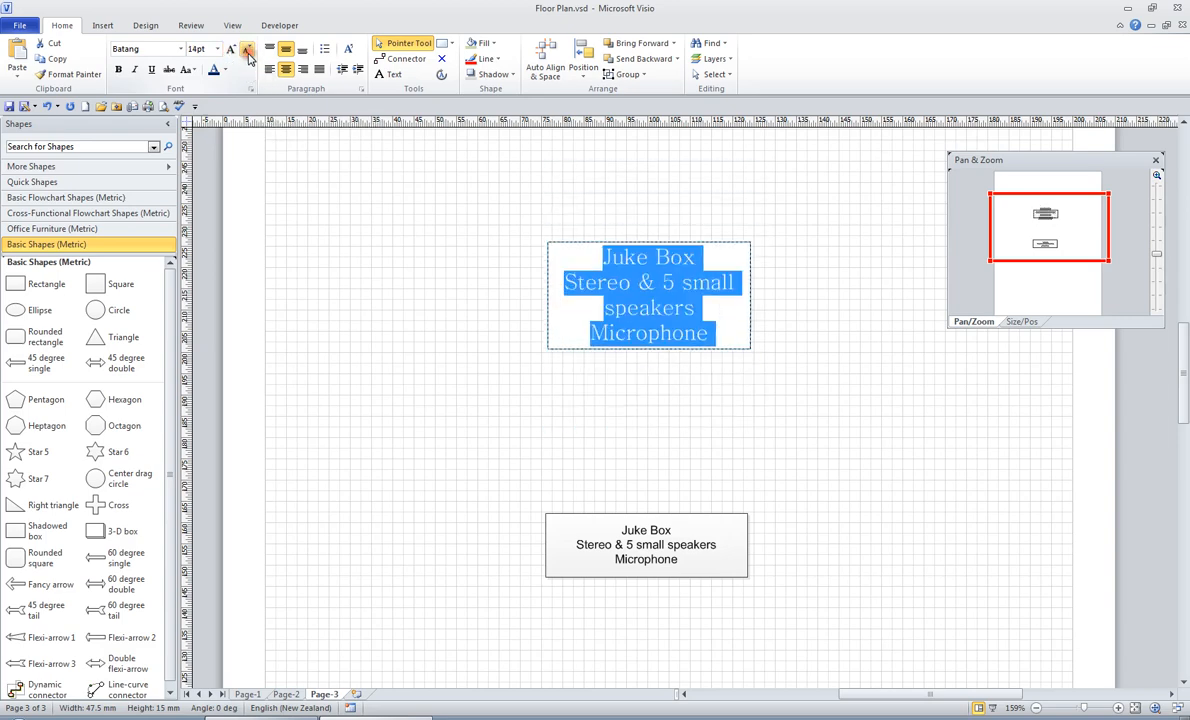
left_click(248, 57)
left_click(248, 57)
left_click(248, 57)
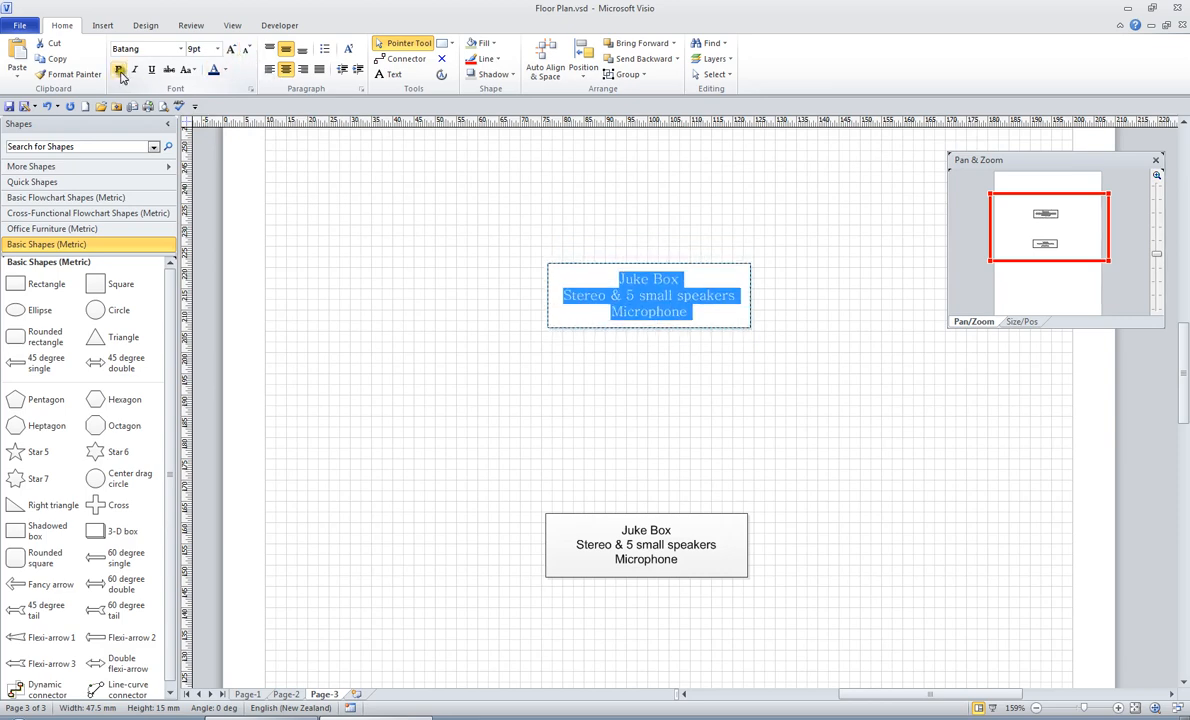
- Try the Capitalize Each Word and All Caps cases on the upper shape's text, and return it to Normal case
left_click(187, 70)
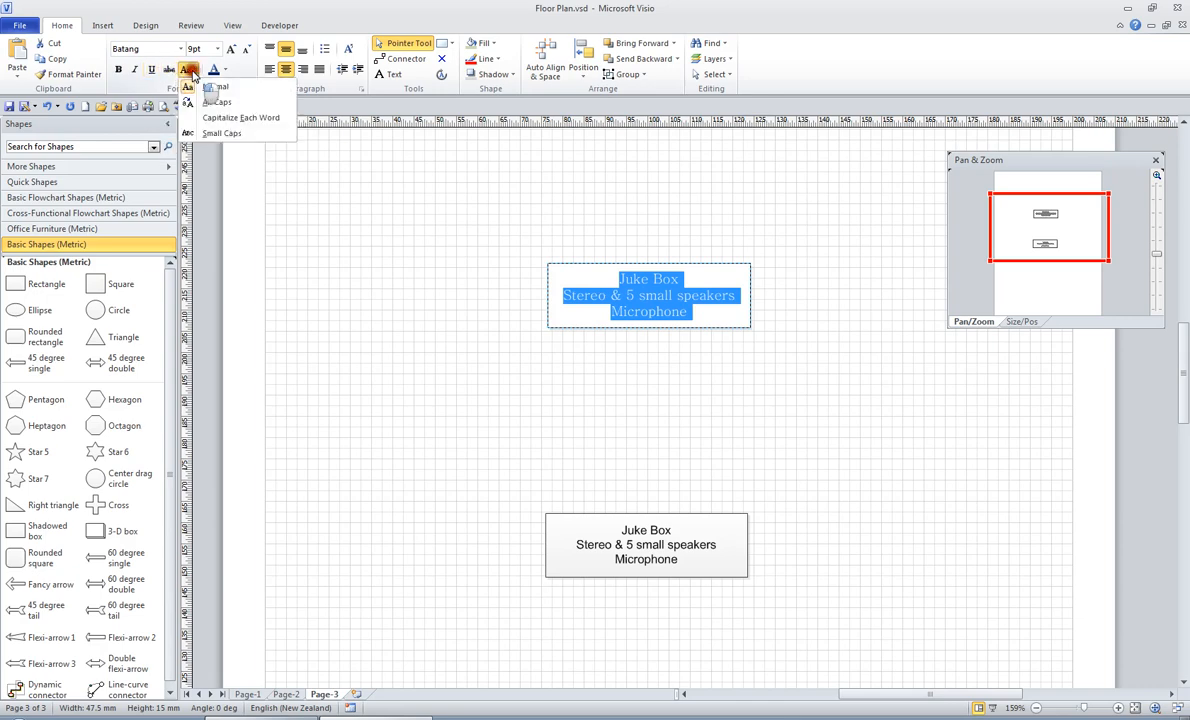
left_click(220, 118)
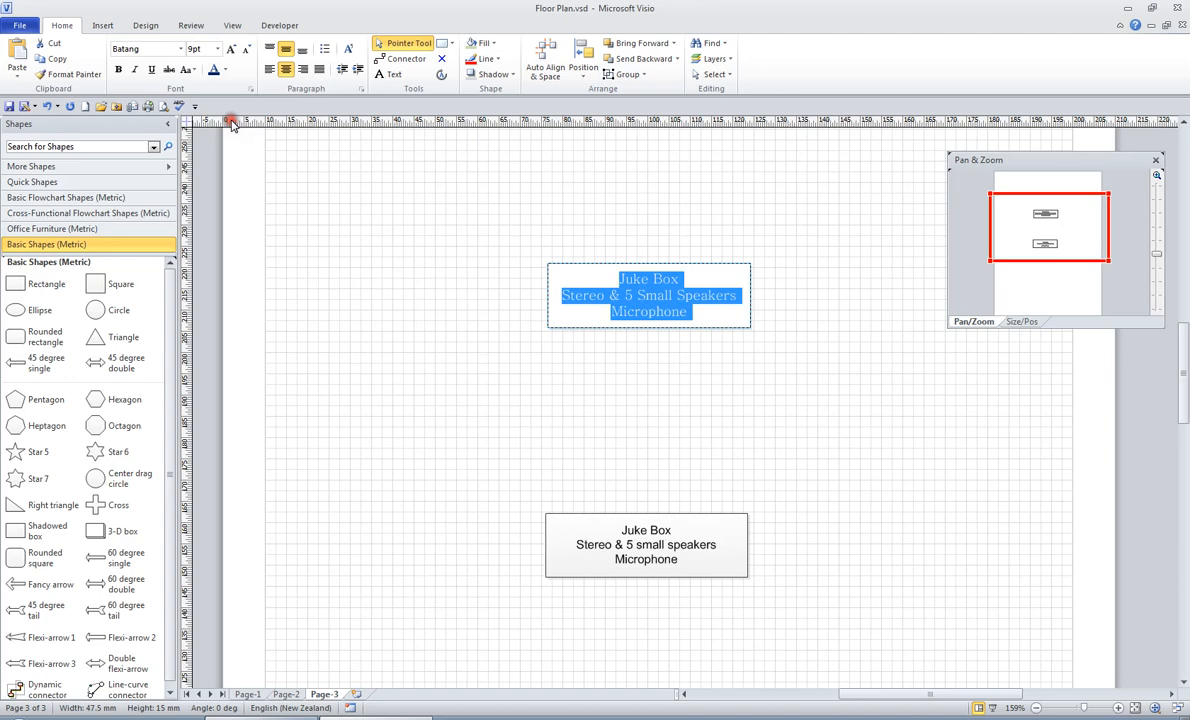
left_click(187, 70)
left_click(204, 102)
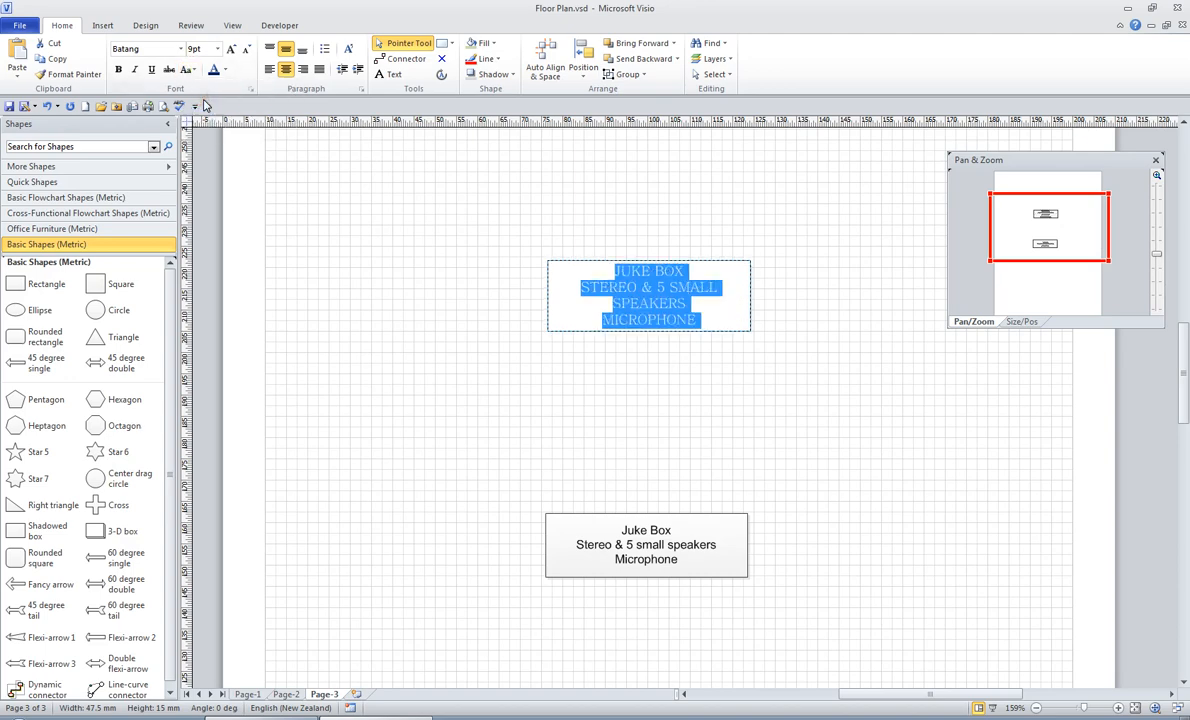
left_click(187, 70)
left_click(204, 88)
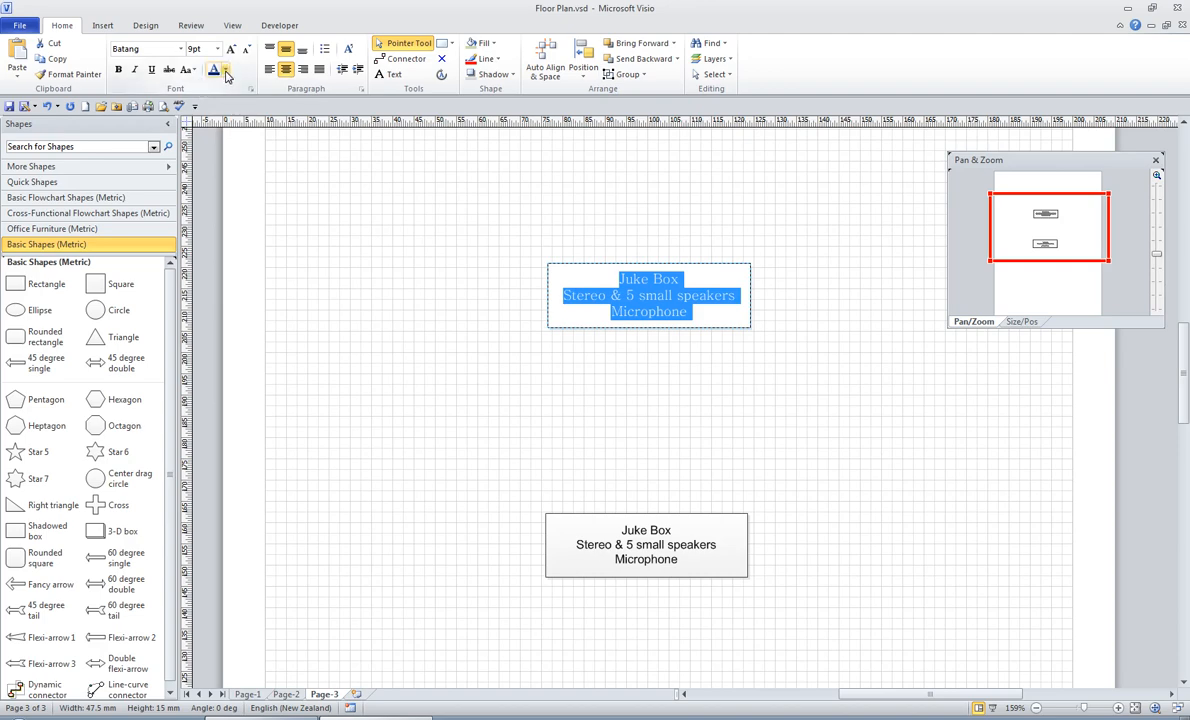
- Change the upper Juke Box shape's text color to the standard purple
left_click(225, 70)
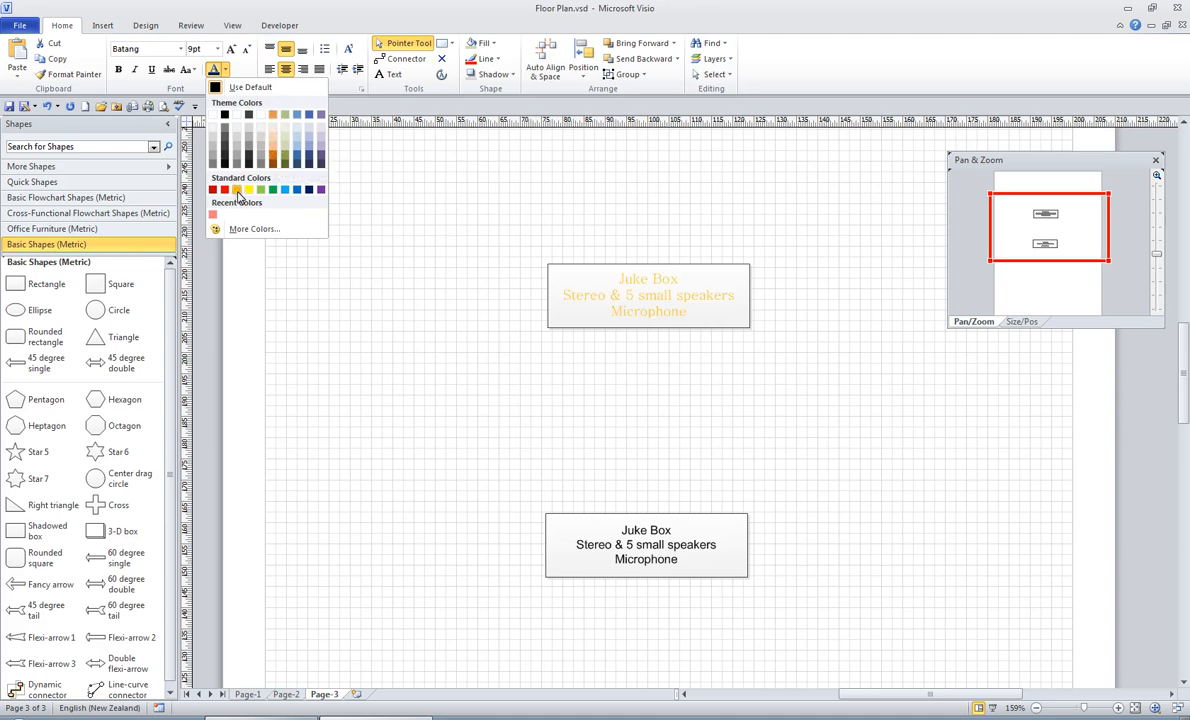
left_click(323, 194)
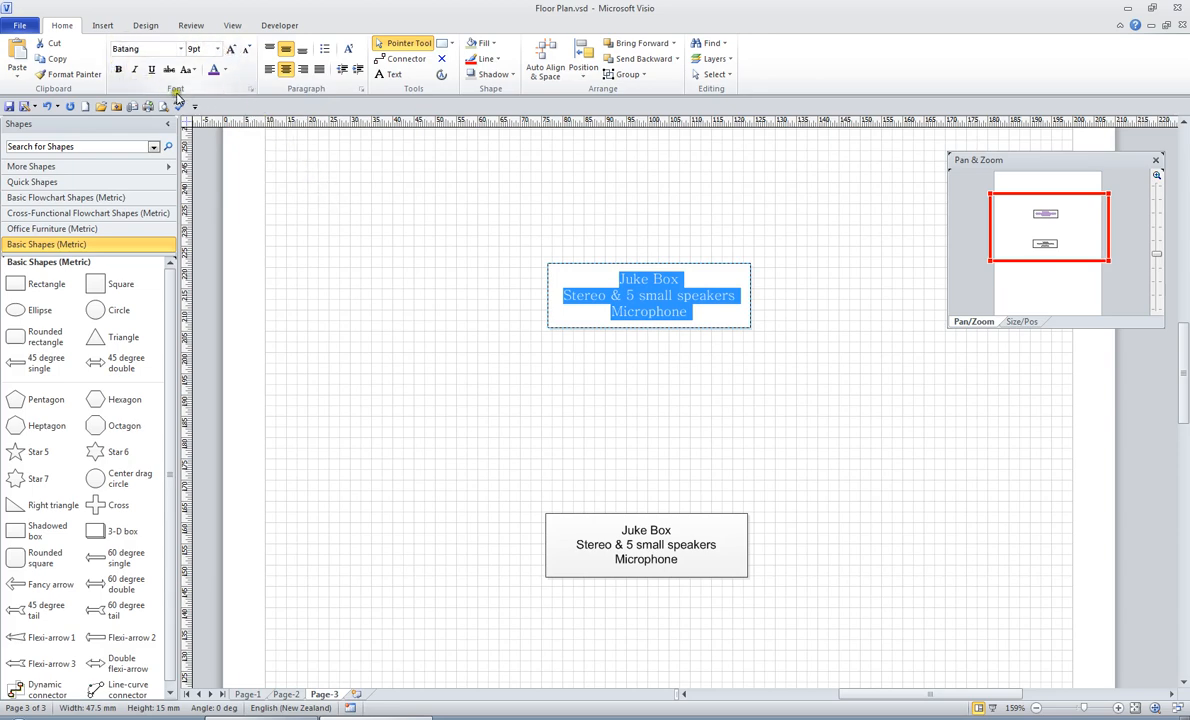
- Review the font, character, paragraph and text block settings of the upper shape's text, and leave text editing
left_click(253, 94)
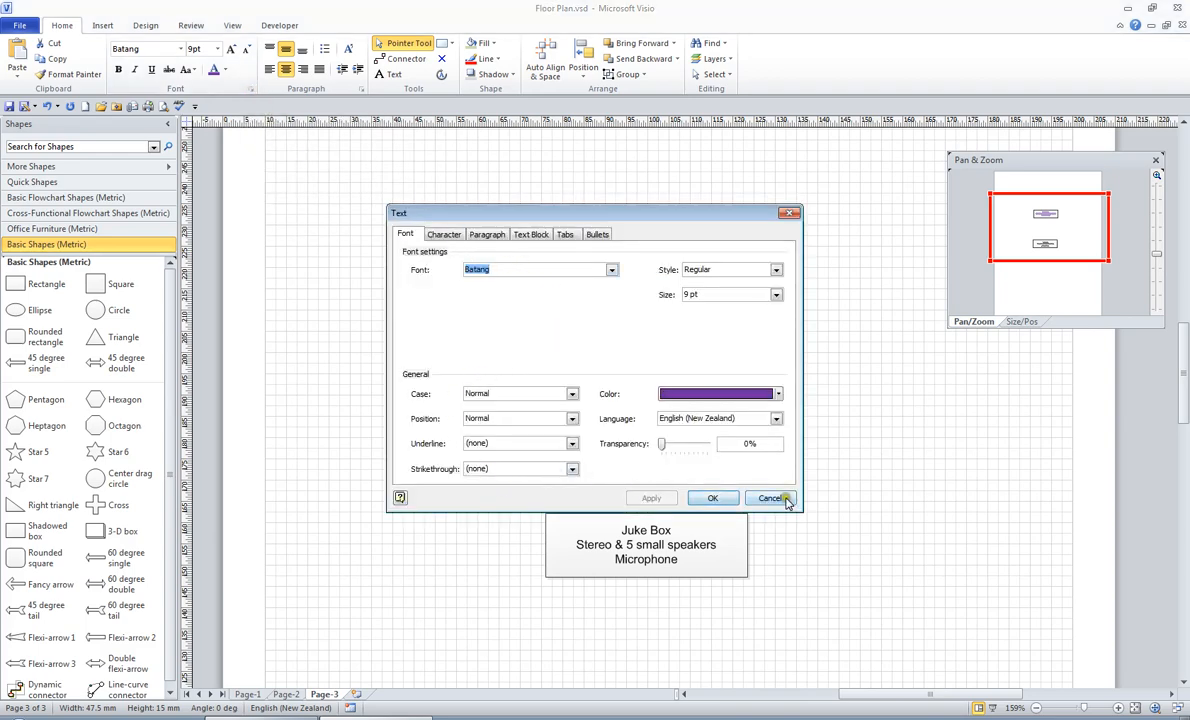
left_click(441, 234)
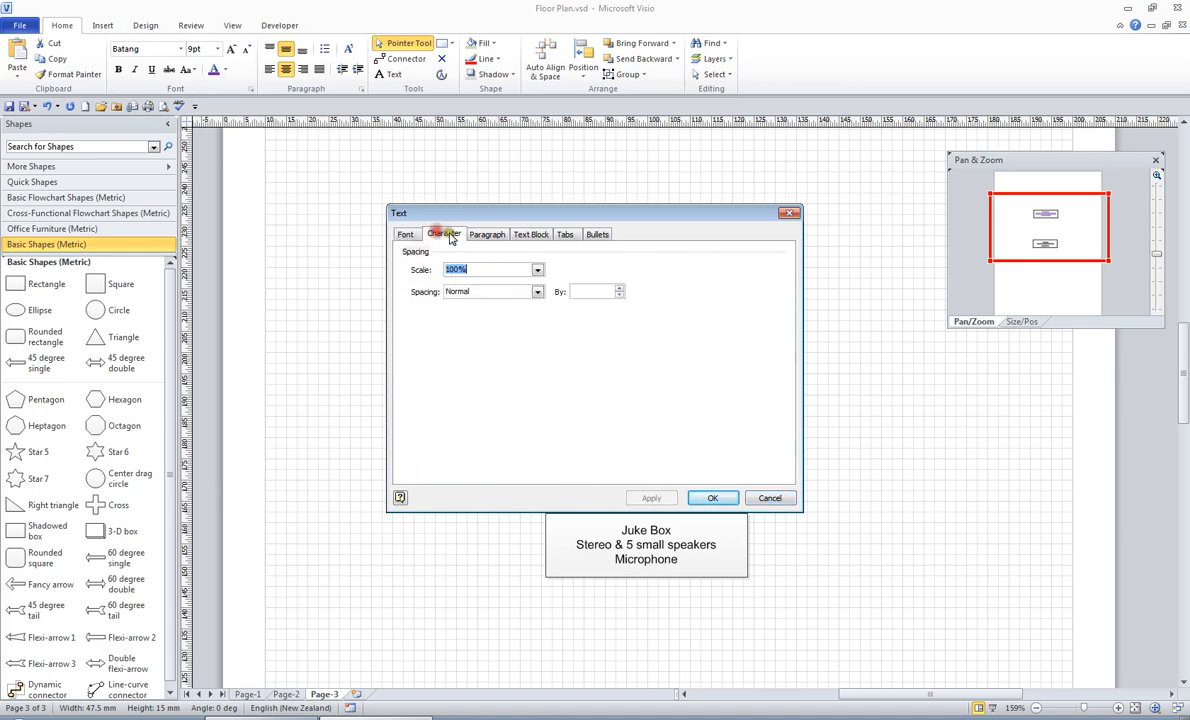
left_click(478, 236)
left_click(531, 235)
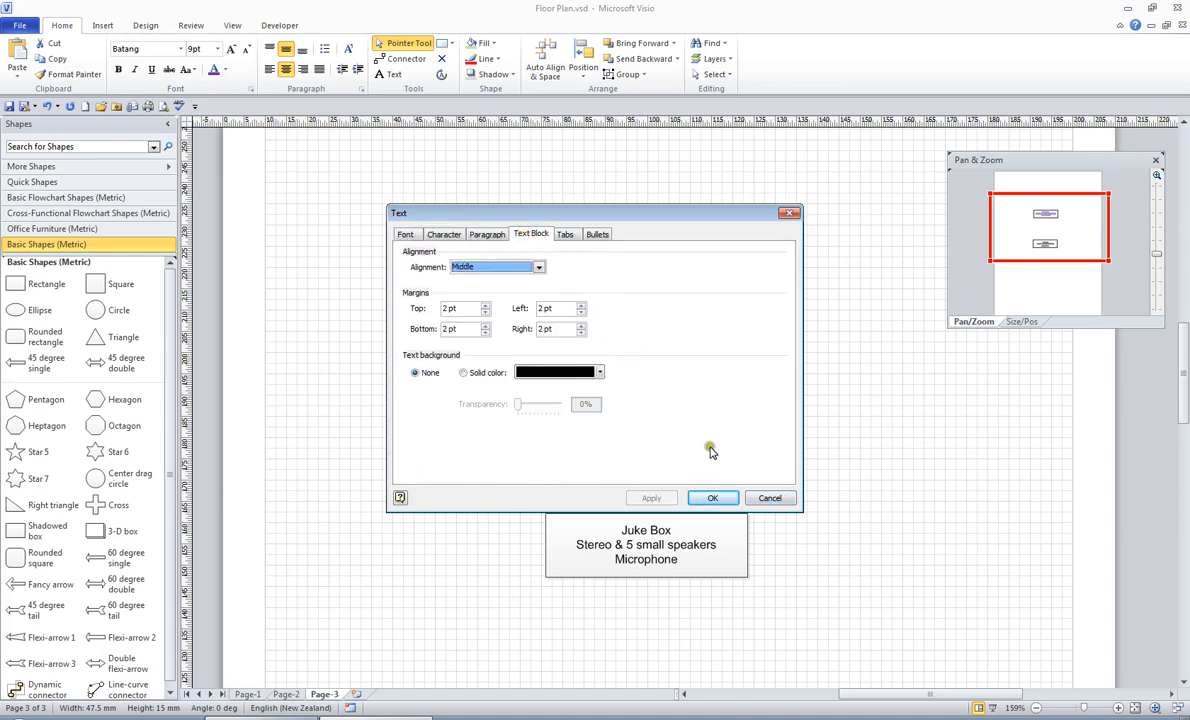
left_click(767, 498)
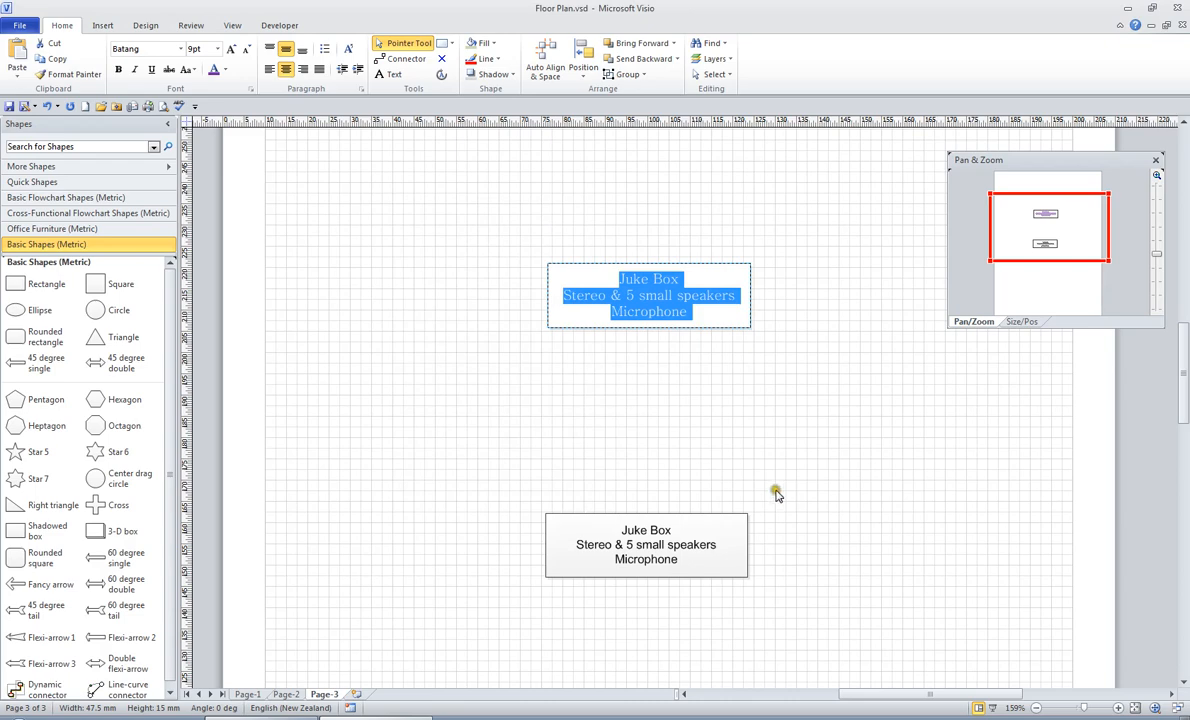
key("Escape")
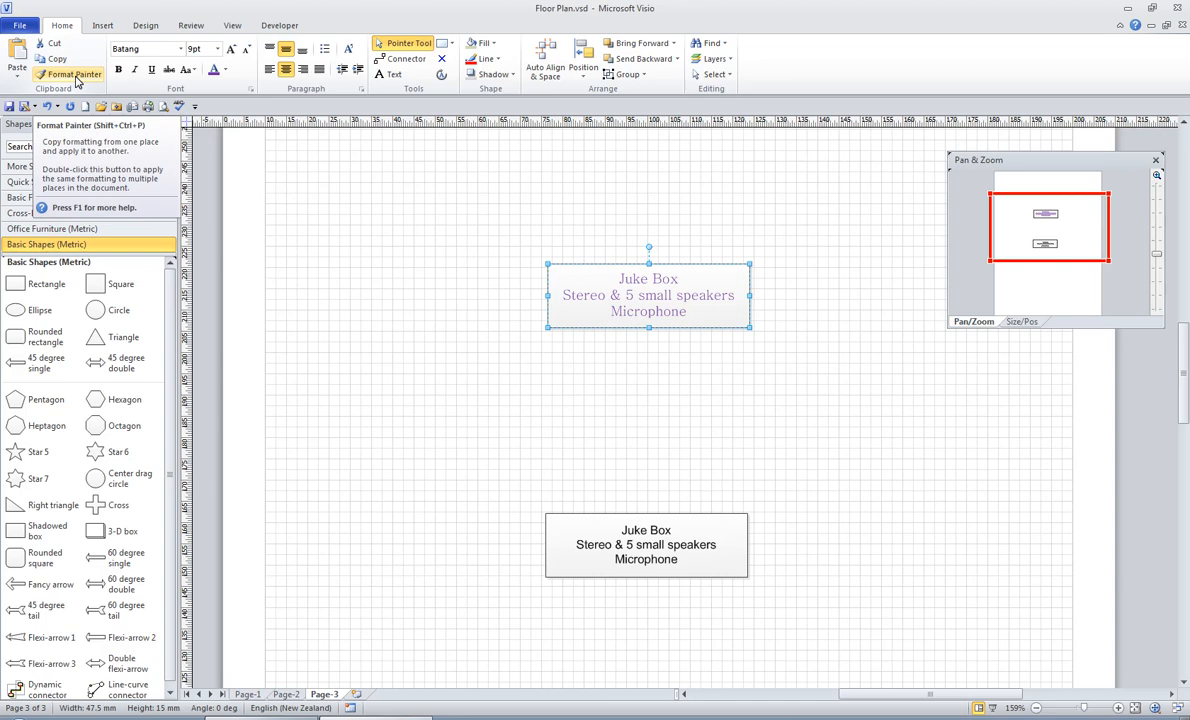
- Duplicate the lower Juke Box shape once on each side, and add a copy directly below each of the two side shapes
left_click(672, 547)
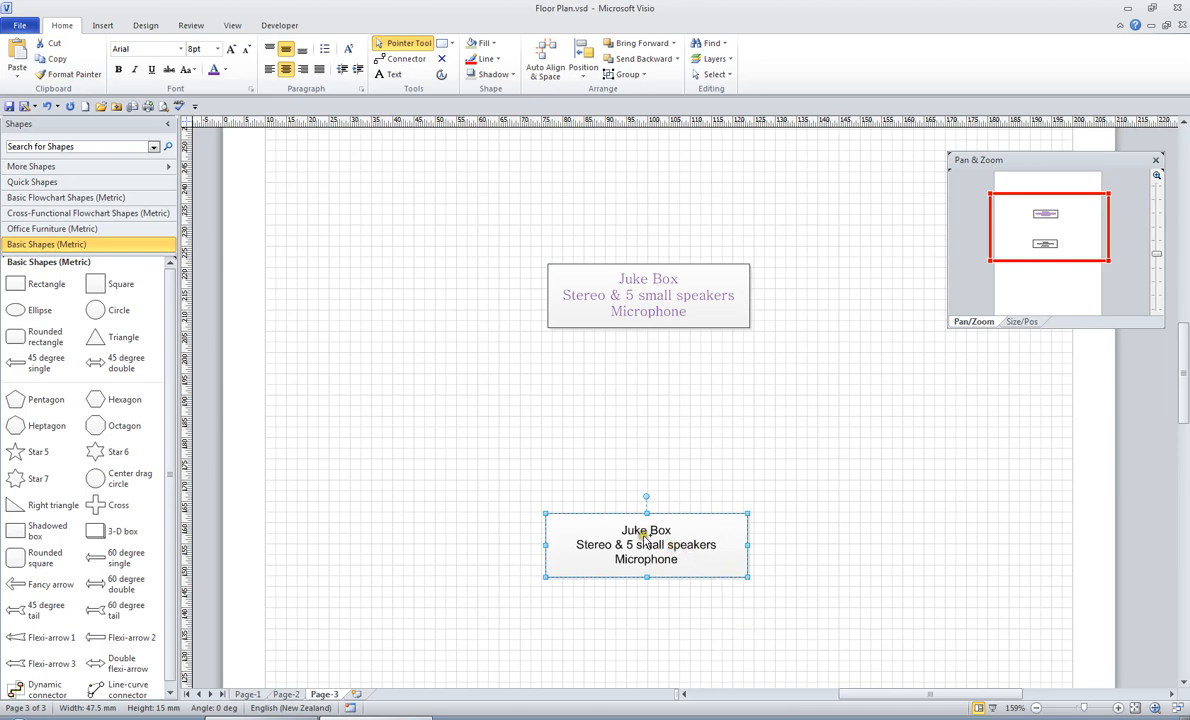
left_click_drag(683, 541, 870, 542)
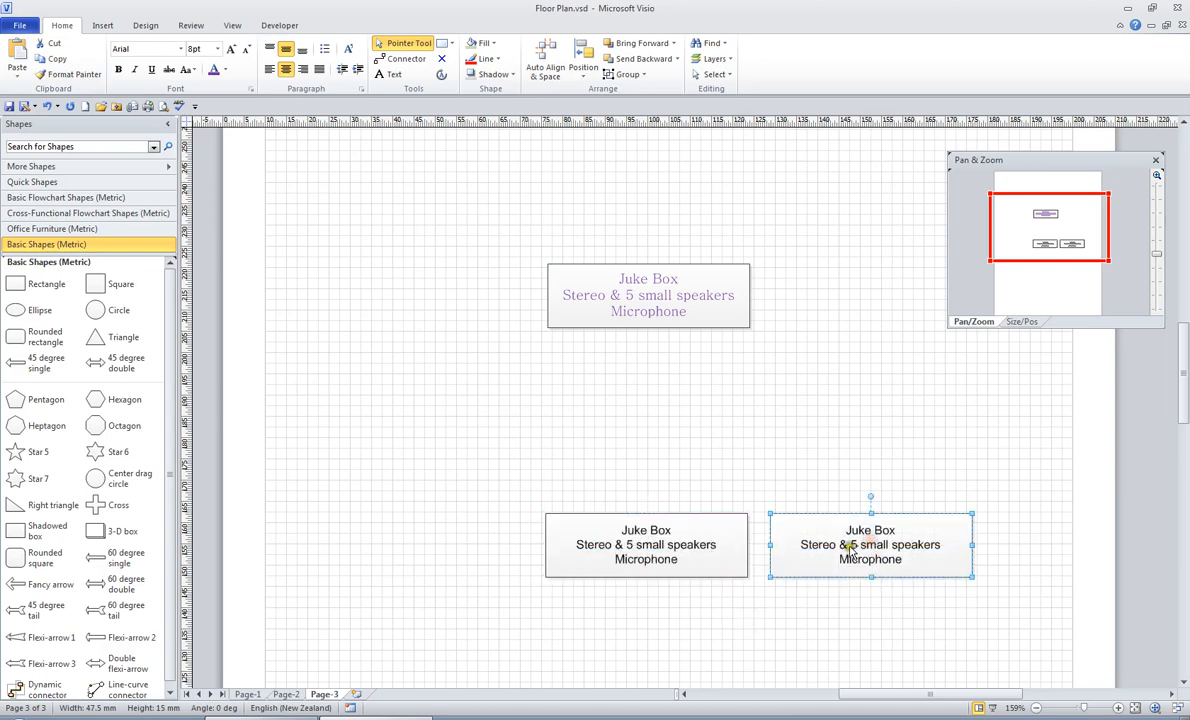
left_click_drag(640, 545, 410, 545)
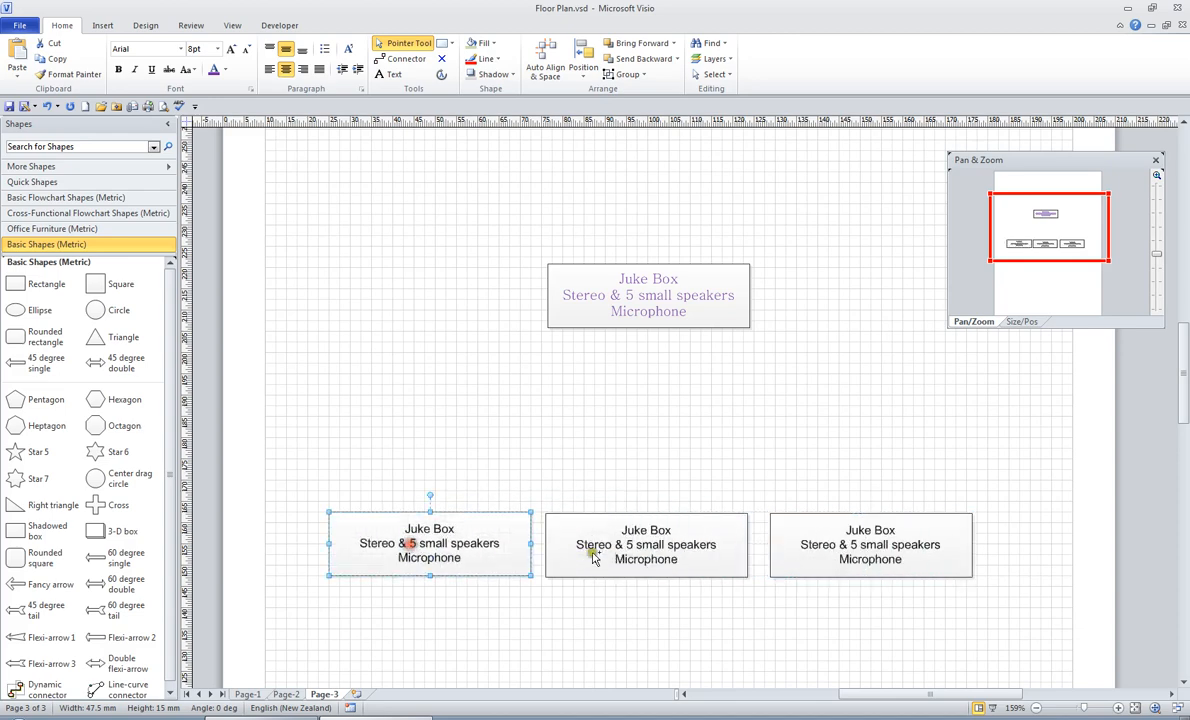
key("ctrl+a")
left_click_drag(877, 560, 878, 642)
left_click(683, 426)
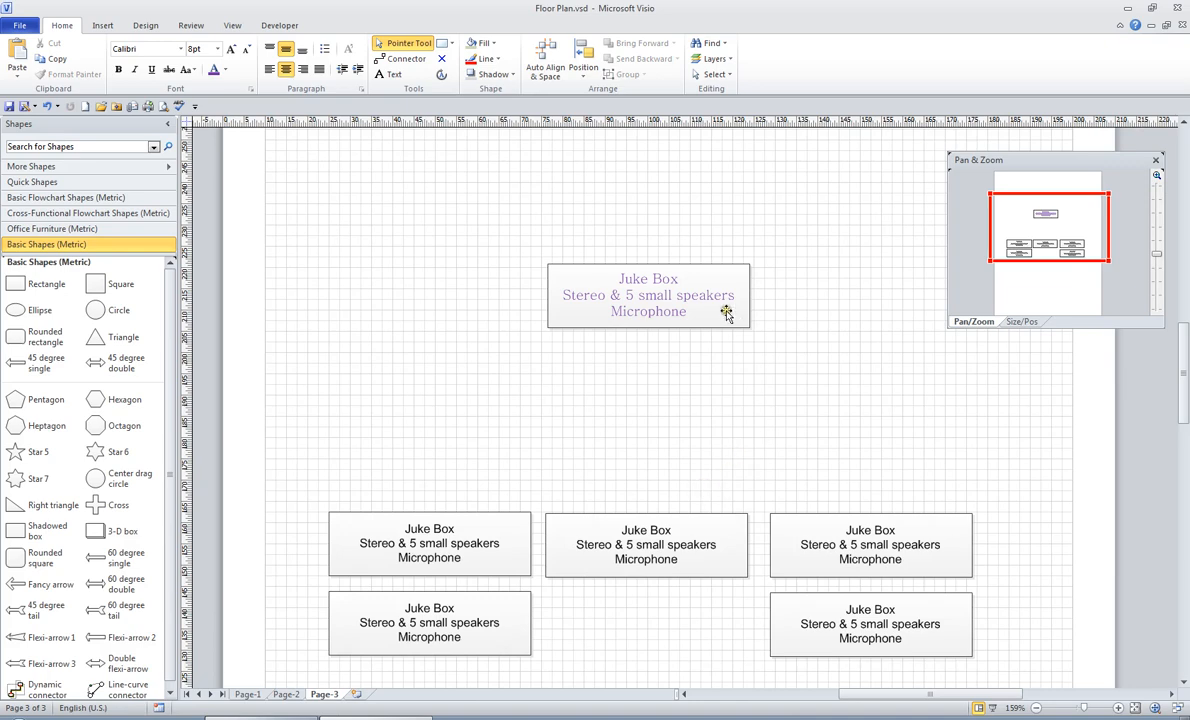
- Copy the upper Juke Box shape's formatting onto all five lower Juke Box shapes with Format Painter, and turn the painter off
left_click(690, 314)
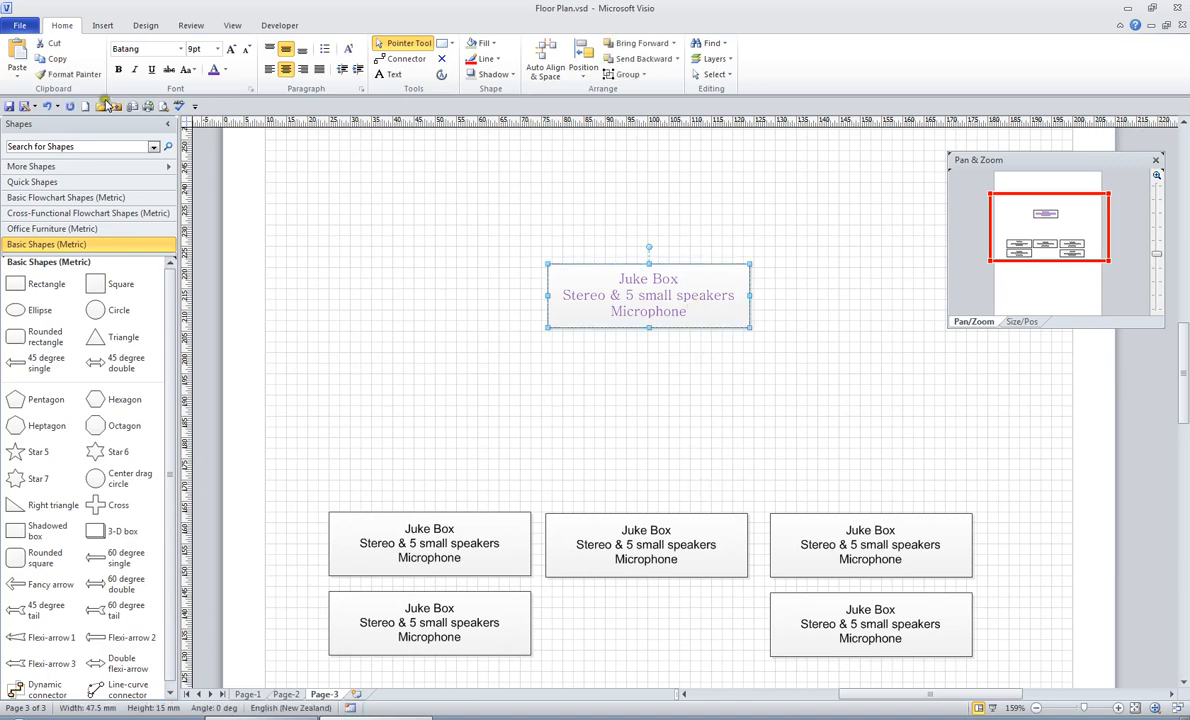
double_click(75, 76)
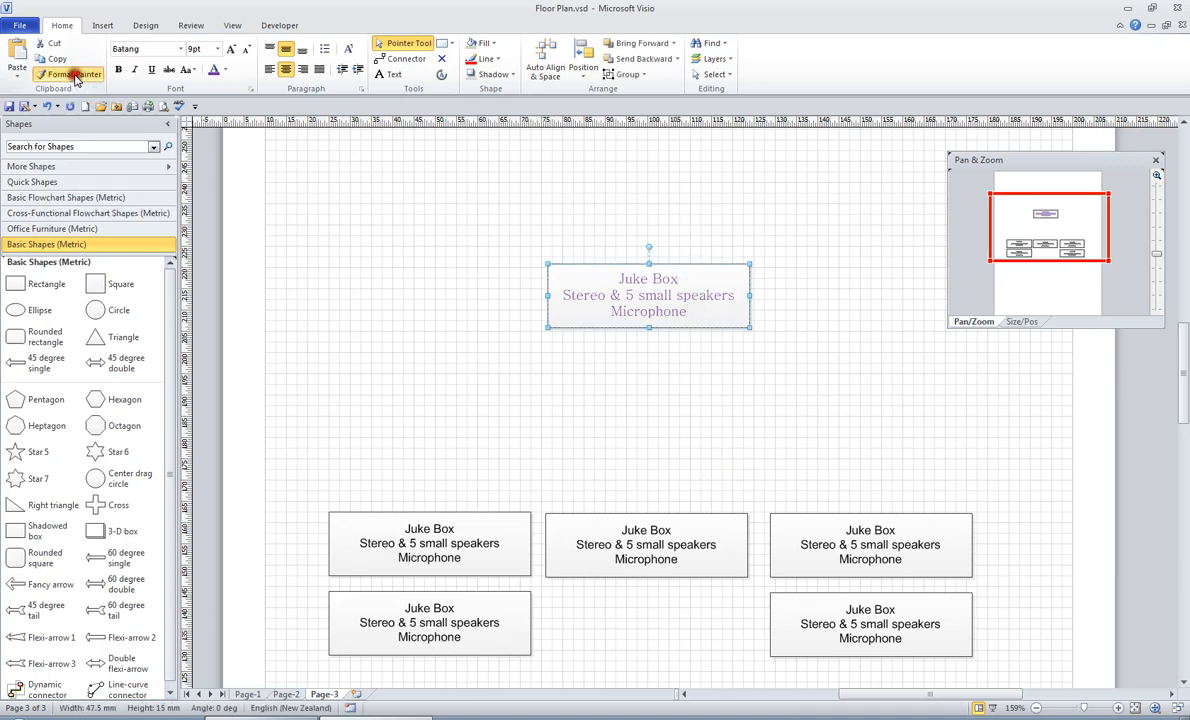
left_click(440, 543)
left_click(638, 546)
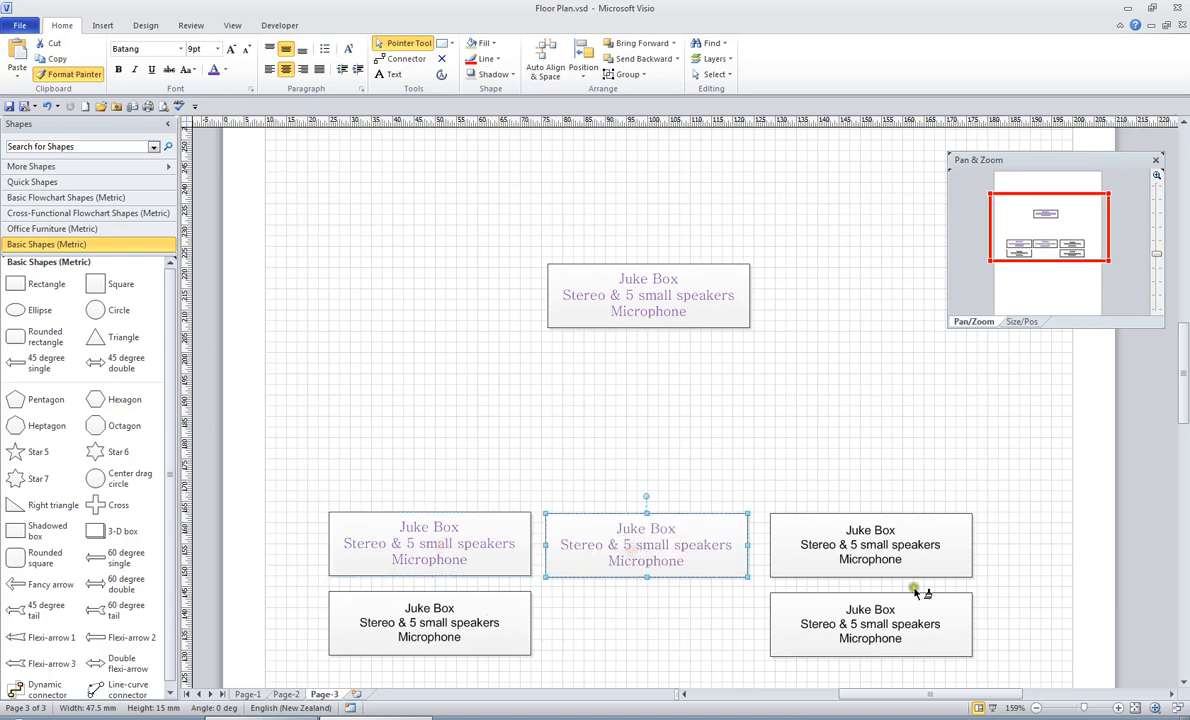
left_click(905, 550)
left_click(905, 624)
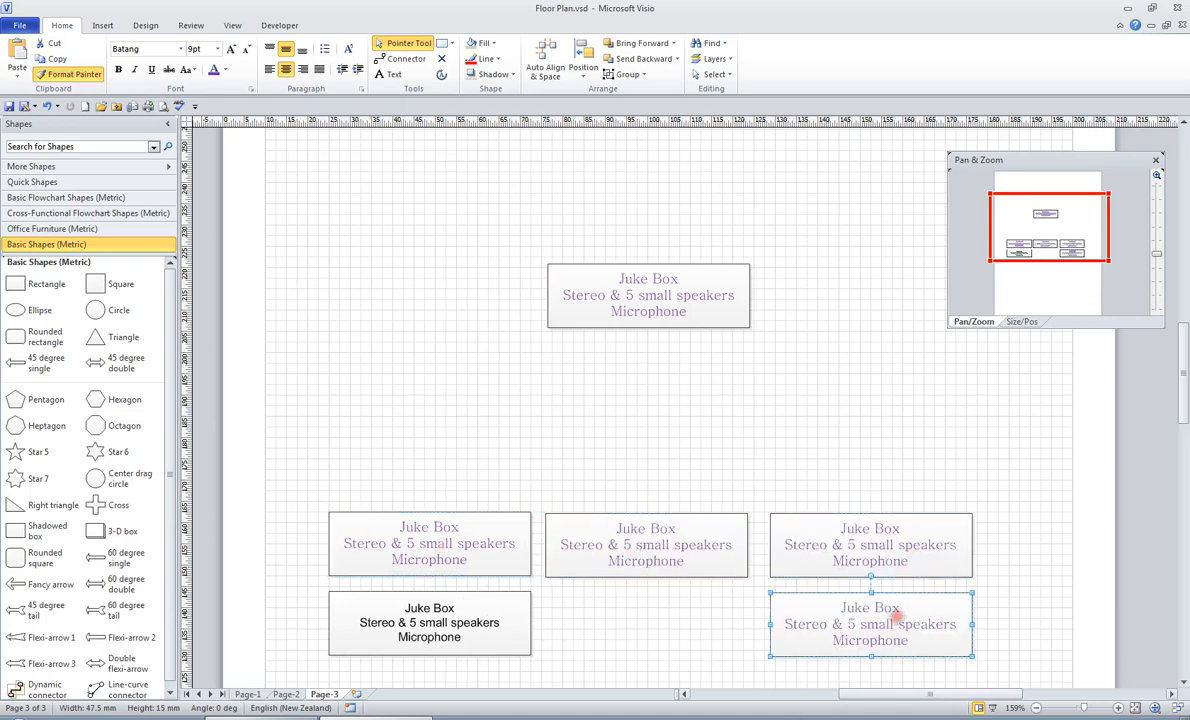
left_click(476, 605)
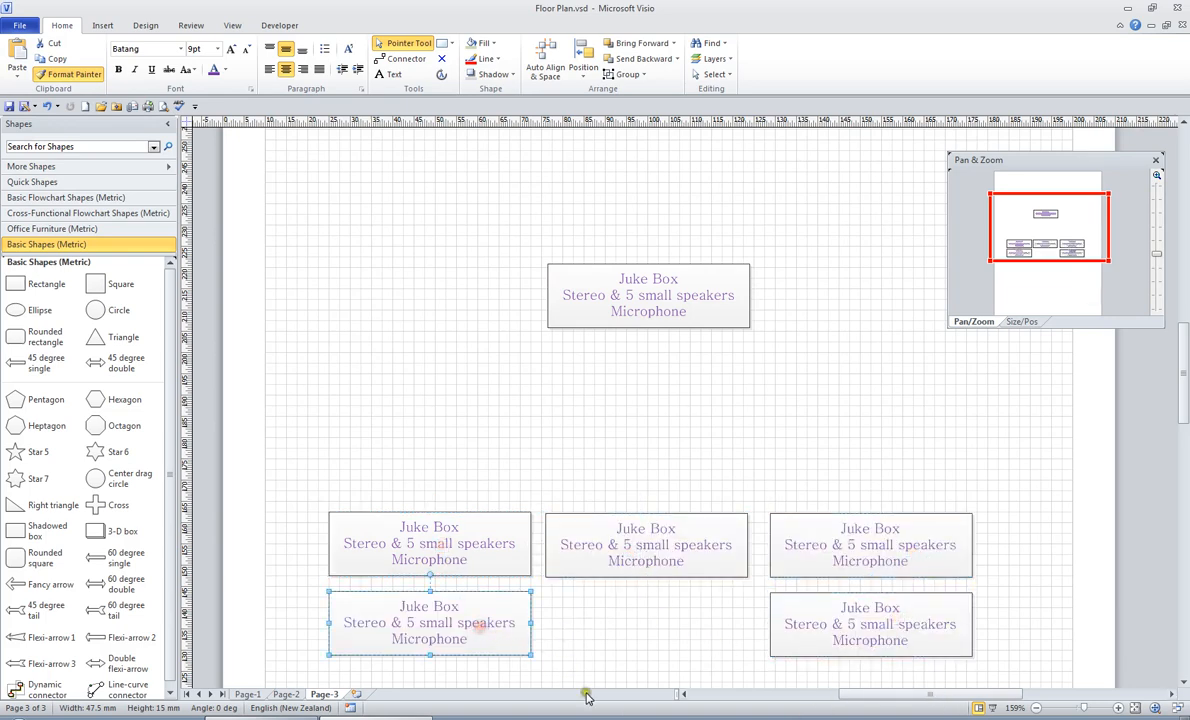
left_click(70, 74)
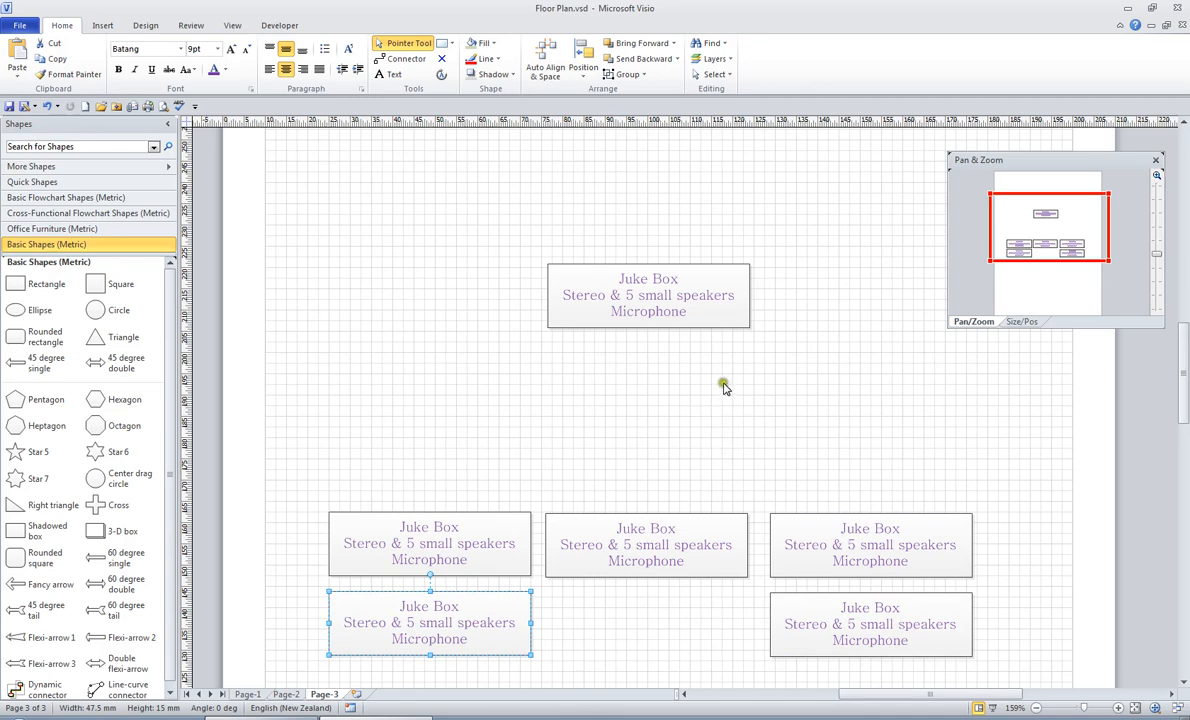
- Try top and bottom vertical alignment on the upper Juke Box shape's text, and return it to middle alignment
left_click(645, 308)
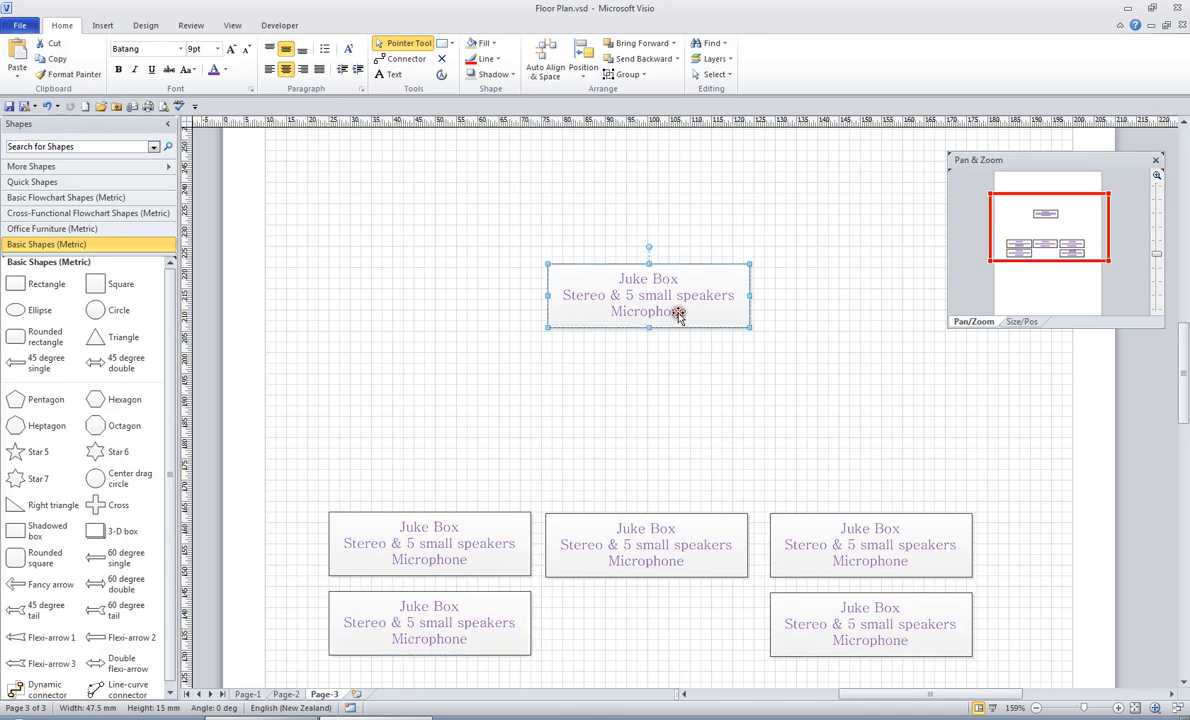
left_click(269, 49)
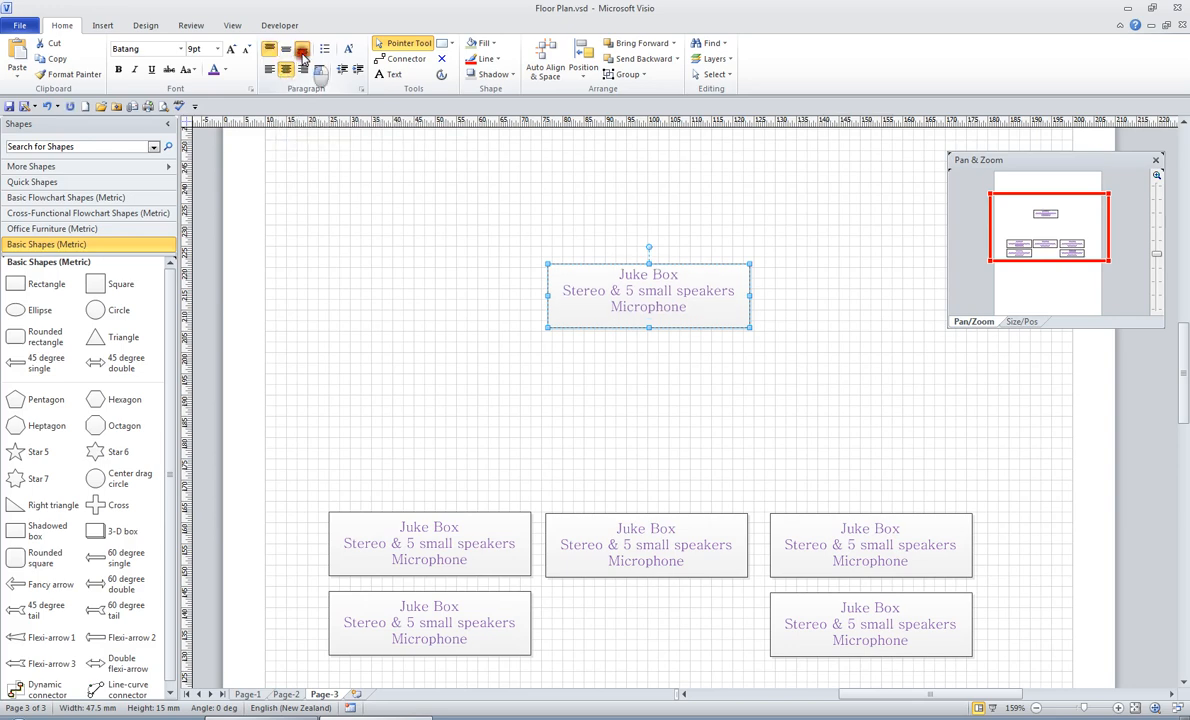
left_click(289, 51)
left_click(289, 50)
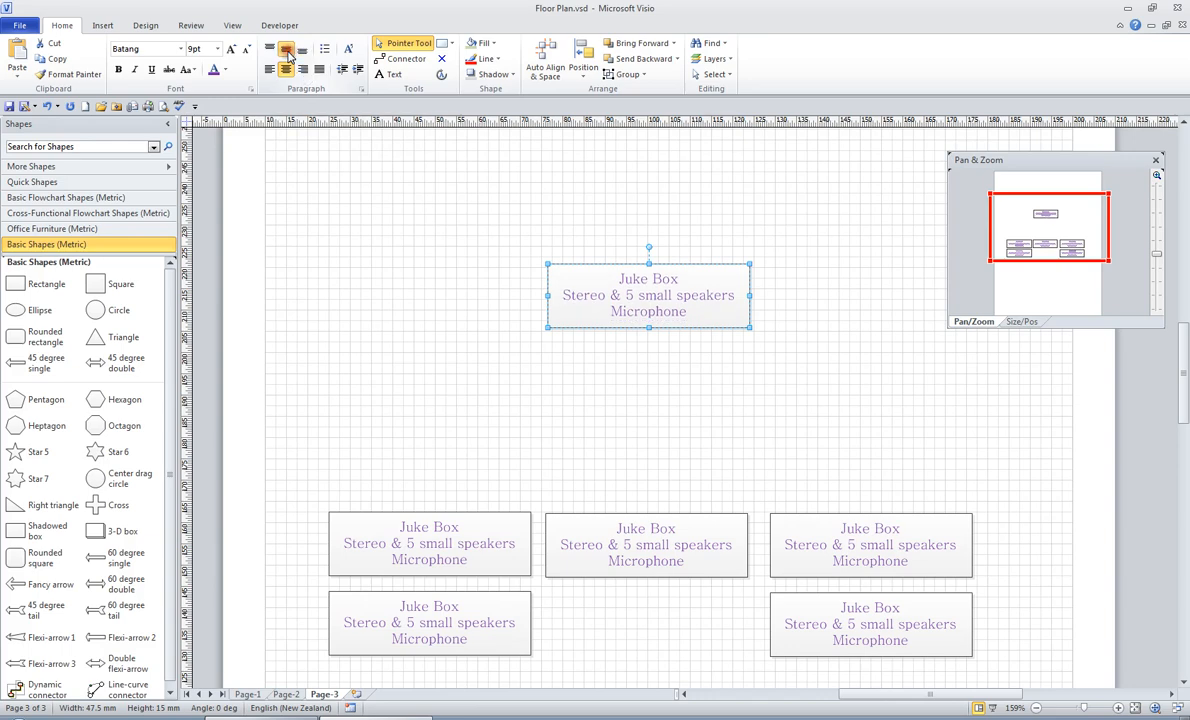
- Try left and right horizontal alignment on the upper shape's text, and return it to centered
left_click(270, 69)
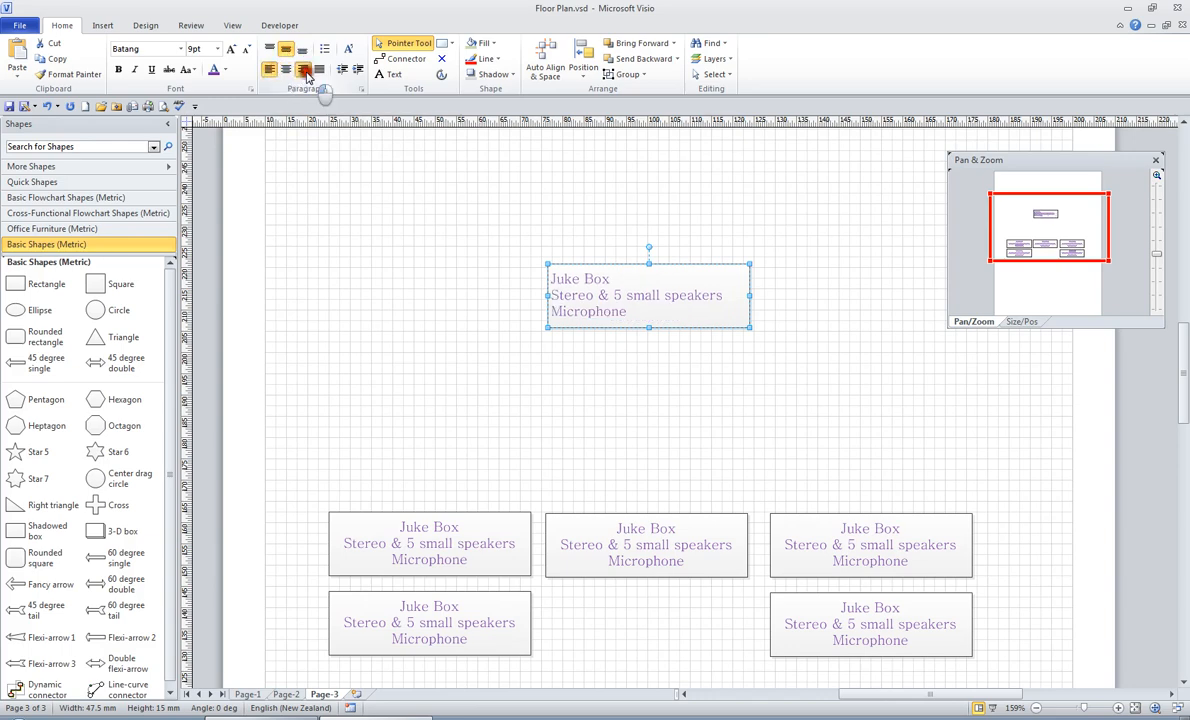
left_click(303, 69)
left_click(287, 70)
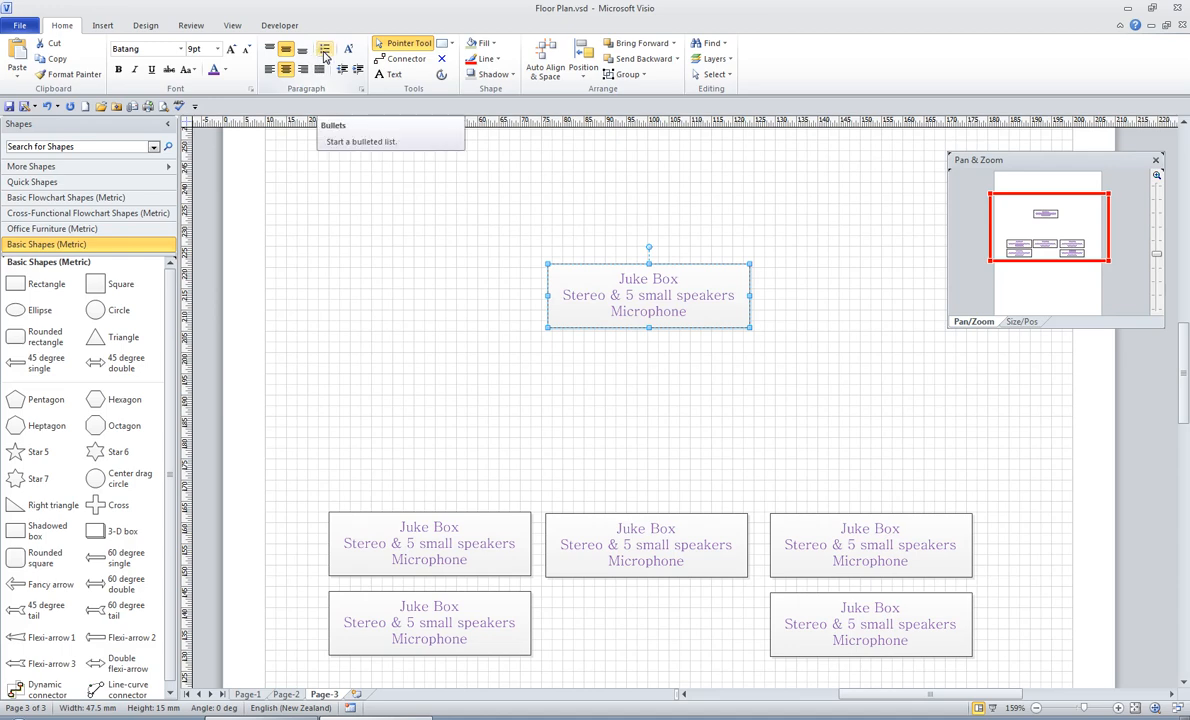
- Try bullets on the upper shape's text, remove them, and restore centered alignment
left_click(324, 50)
left_click(324, 52)
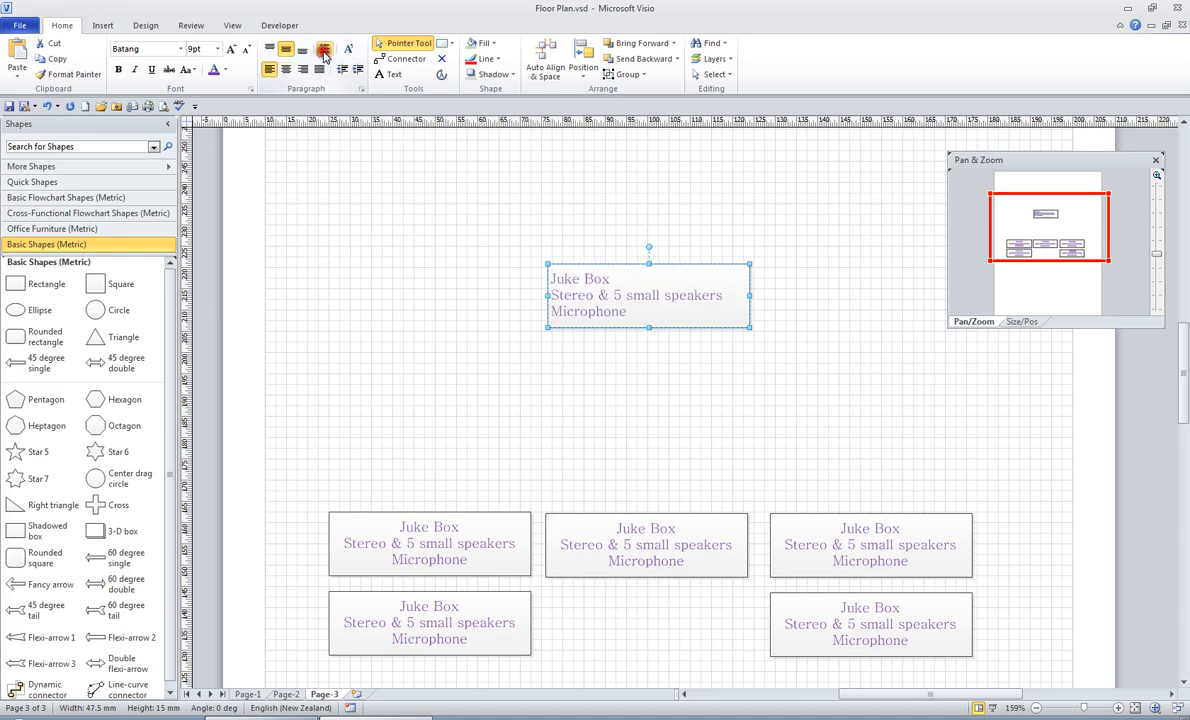
left_click(287, 70)
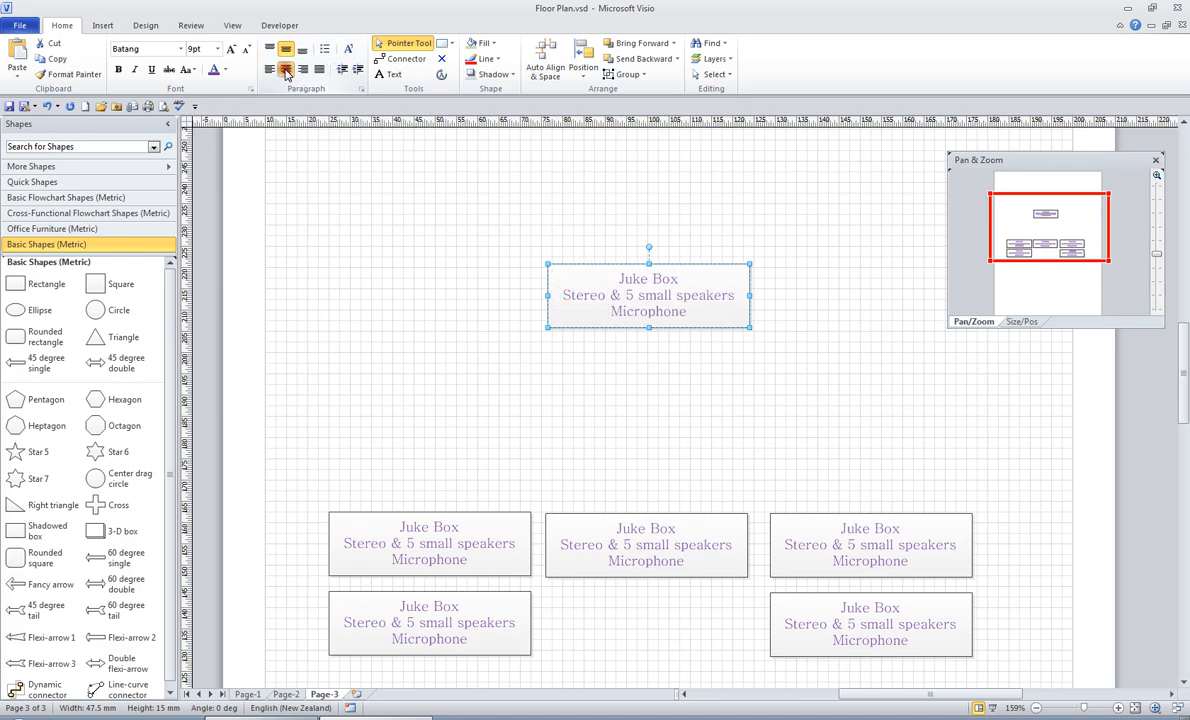
- Rotate the upper shape's text through a full turn in 90° increments, and view its paragraph settings without changing them
left_click(348, 54)
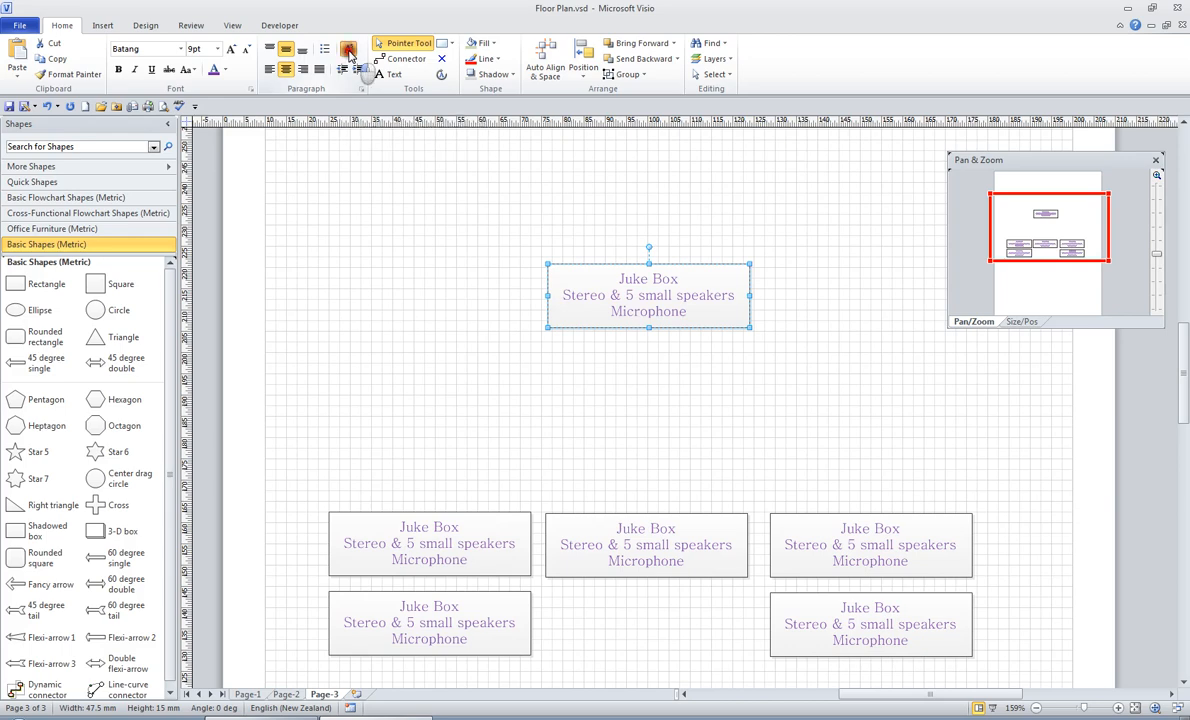
left_click(348, 54)
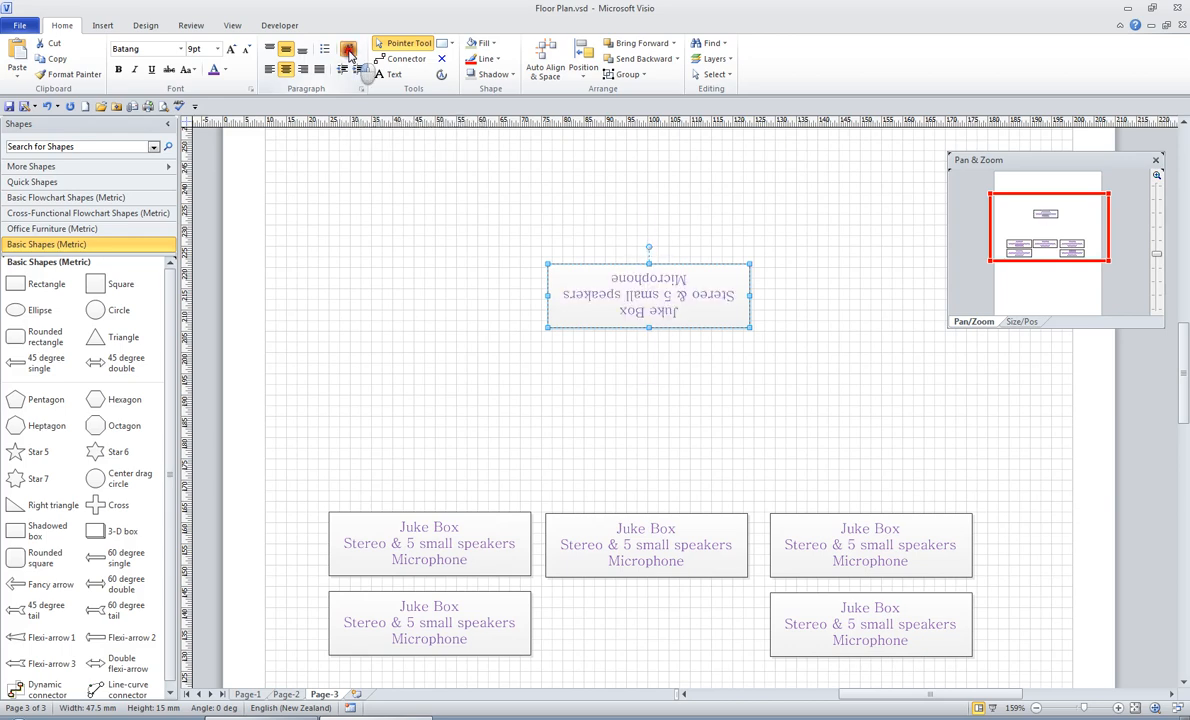
left_click(348, 54)
left_click(348, 54)
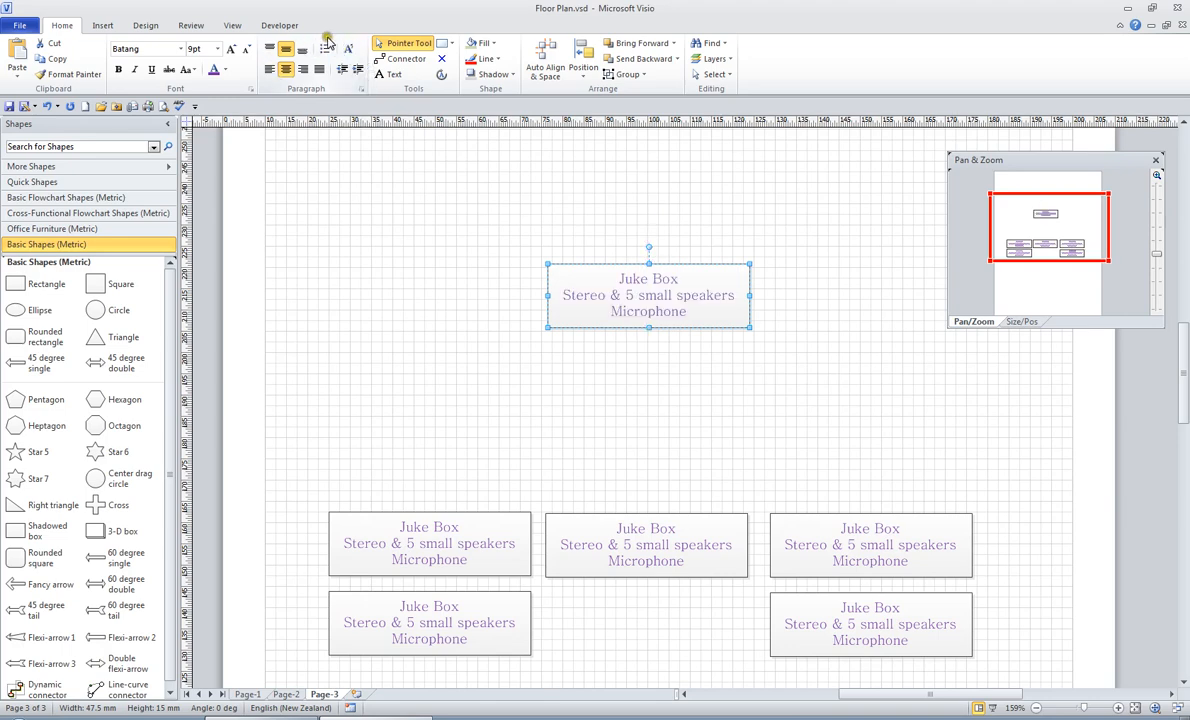
left_click(361, 89)
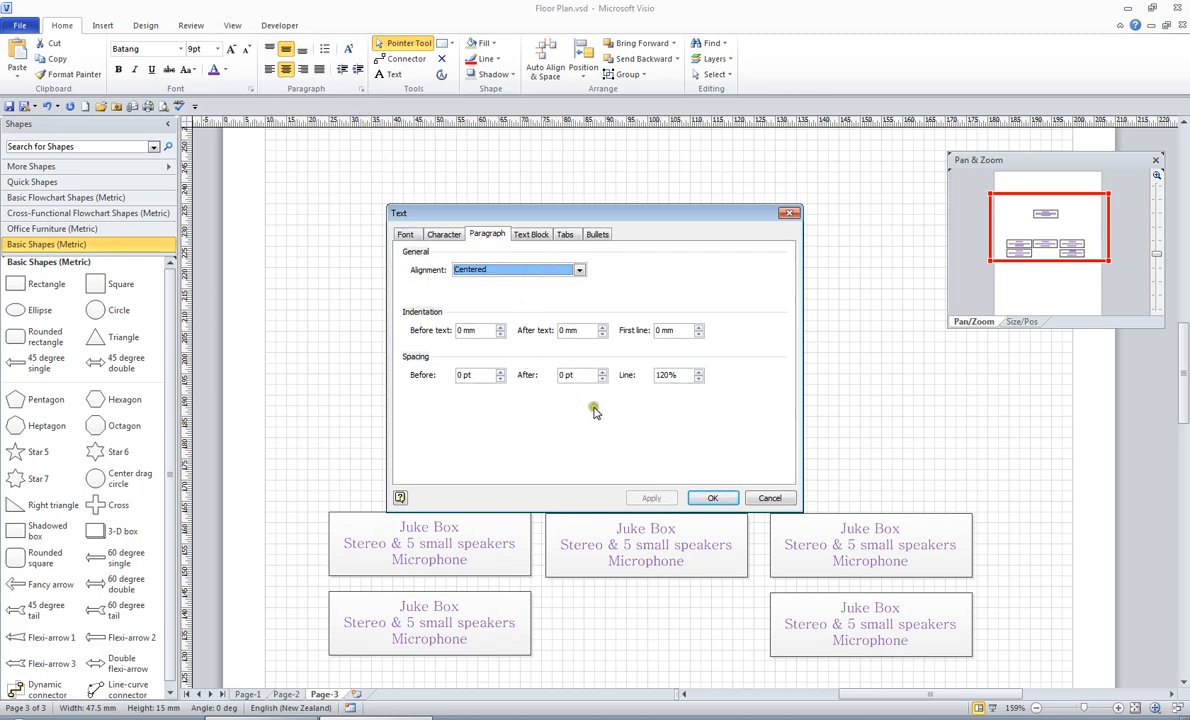
left_click(769, 498)
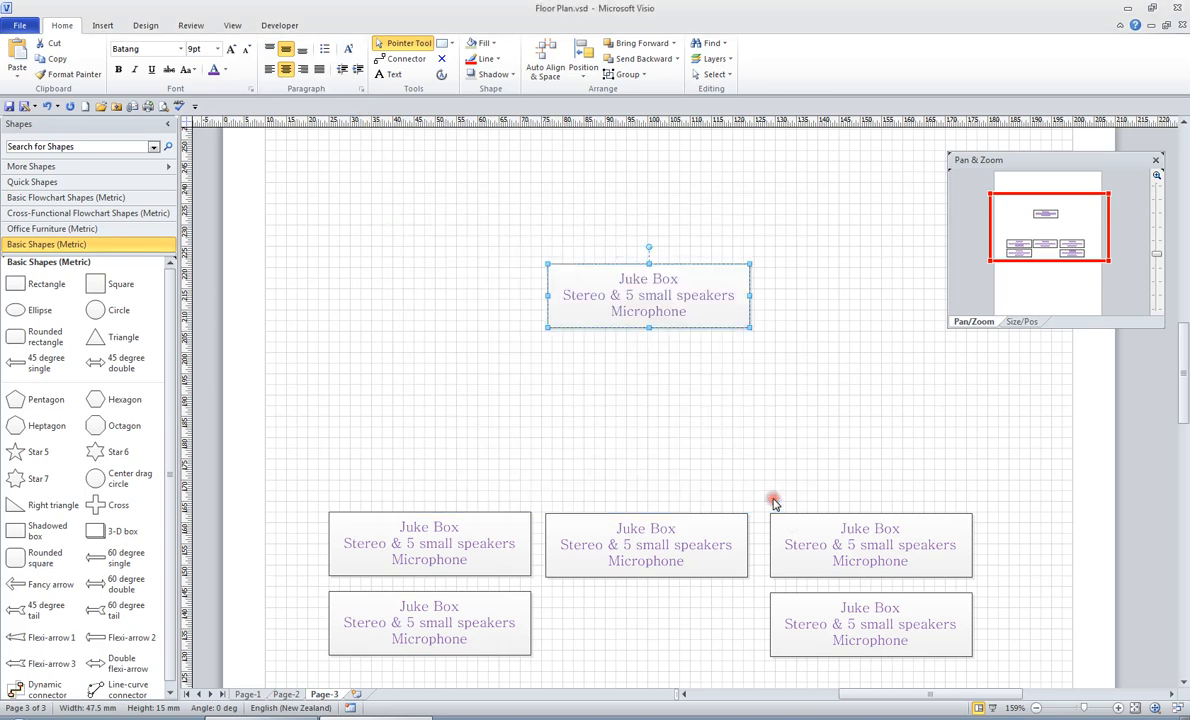